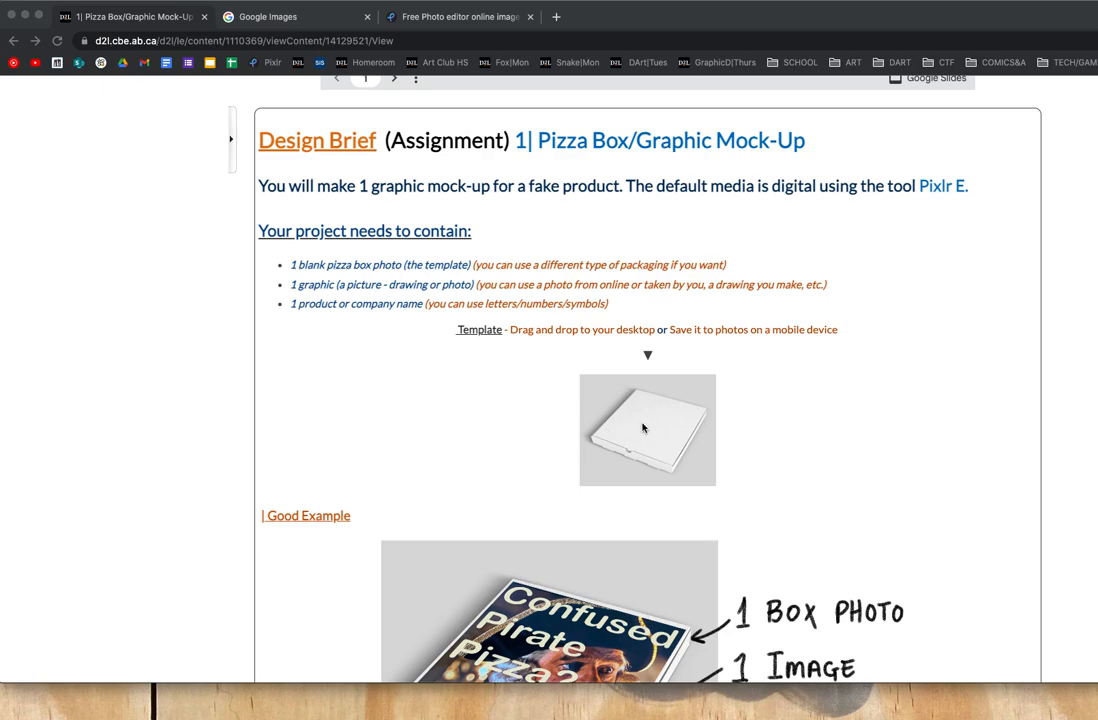
Save the blank pizza box template photo from the assignment page to the desktop
{"action": "left_click", "coordinate": [644, 428]}
{"action": "left_click_drag", "start_coordinate": [626, 430], "coordinate": [345, 702]}
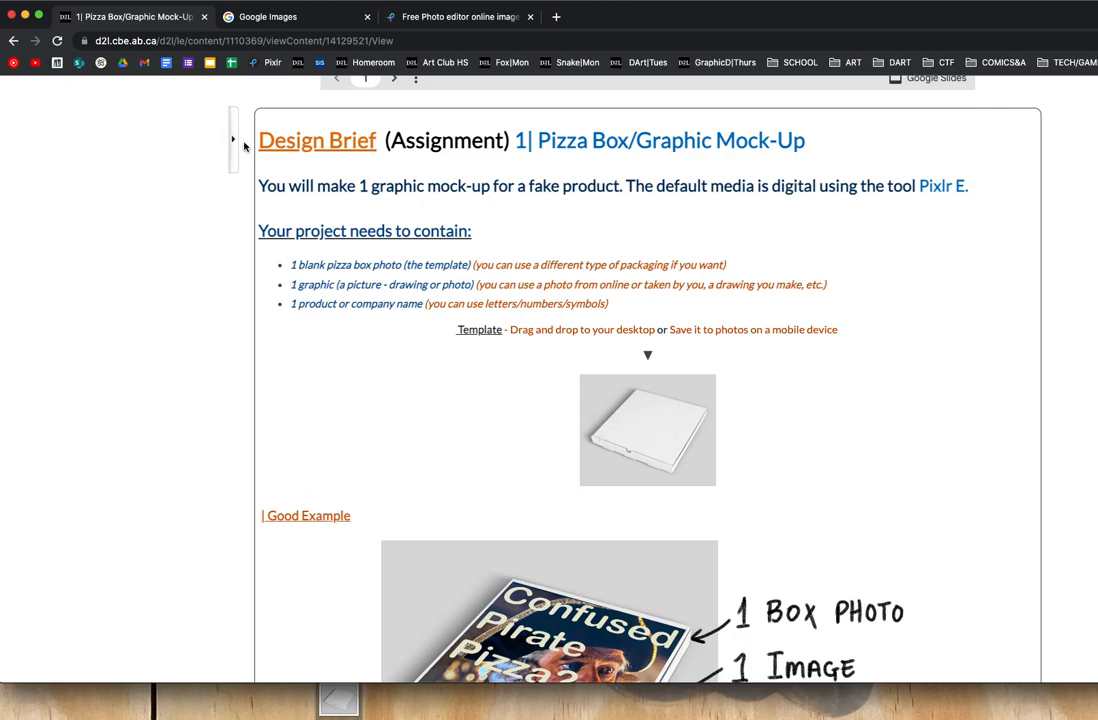
Search Google Images for "sleeping gorilla" and save the Voices in the Dark silverback photo to the desktop
{"action": "left_click", "coordinate": [289, 20]}
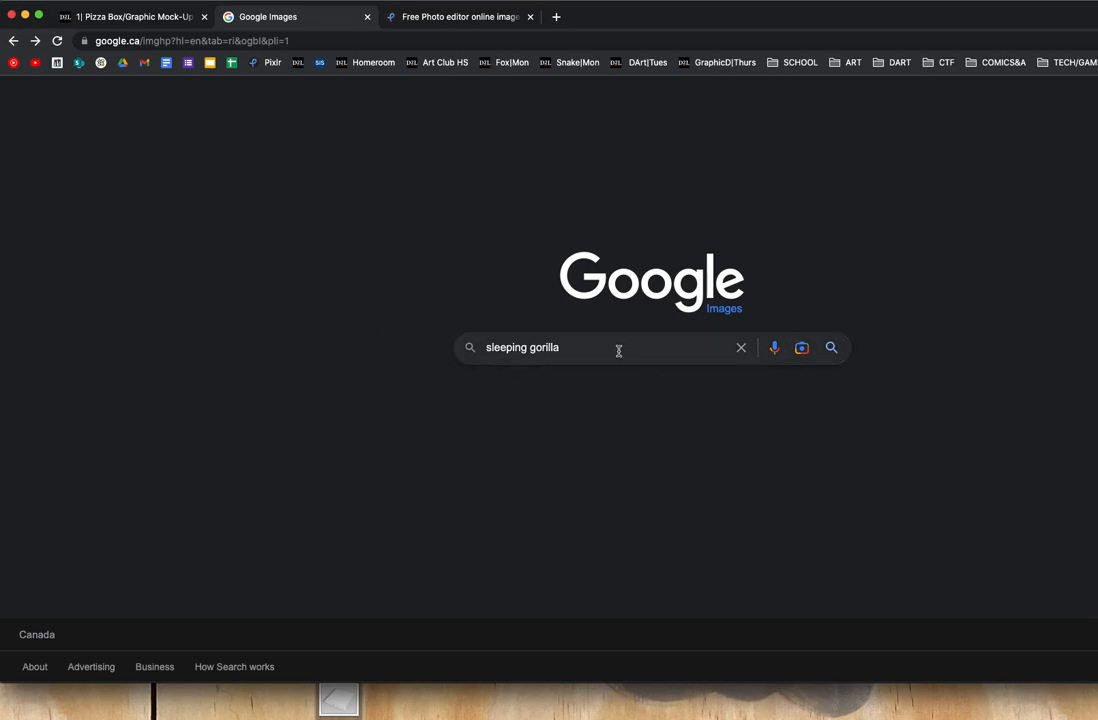
{"action": "key", "text": "Return"}
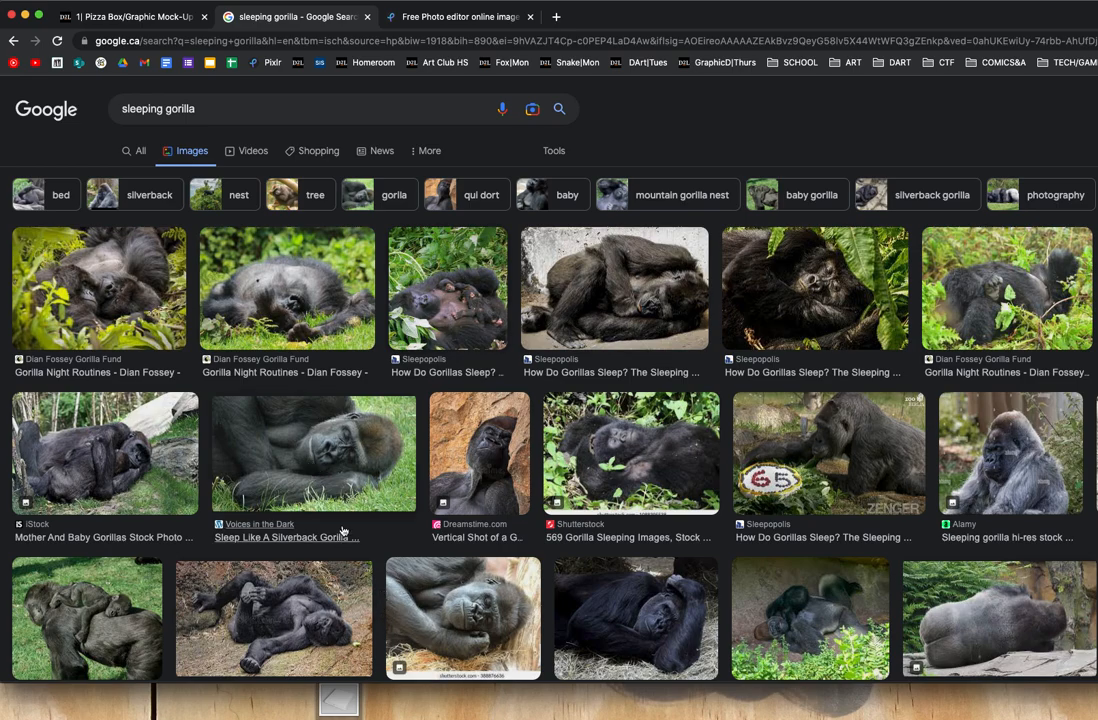
{"action": "left_click", "coordinate": [325, 454]}
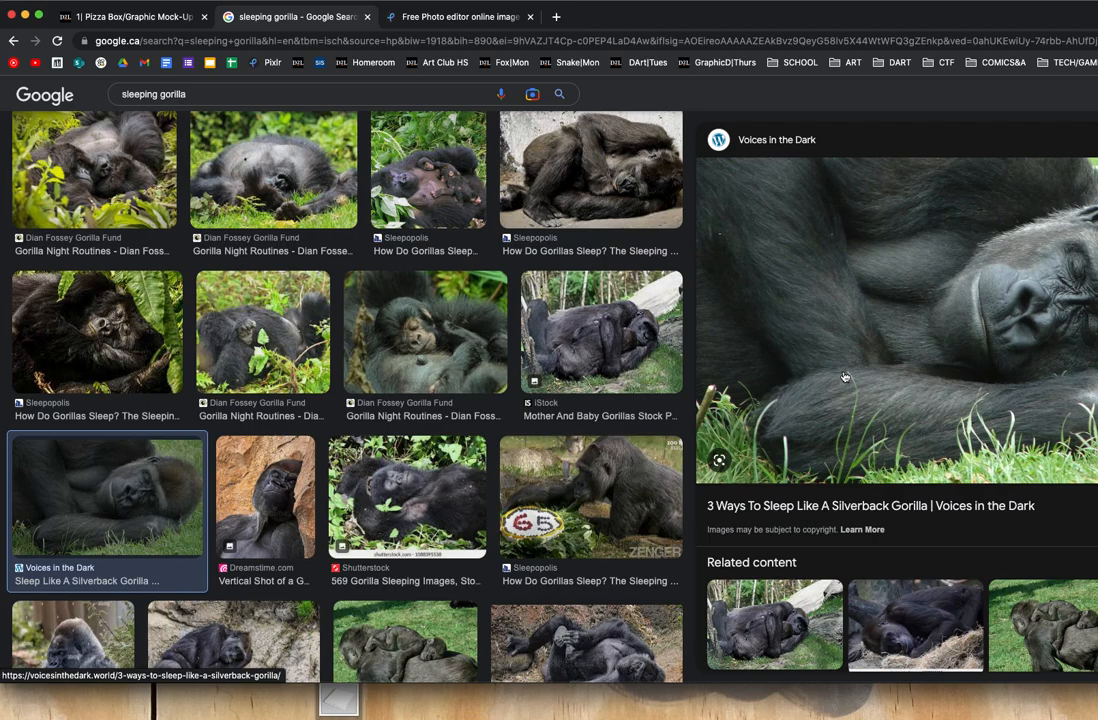
{"action": "left_click_drag", "start_coordinate": [844, 376], "coordinate": [410, 709]}
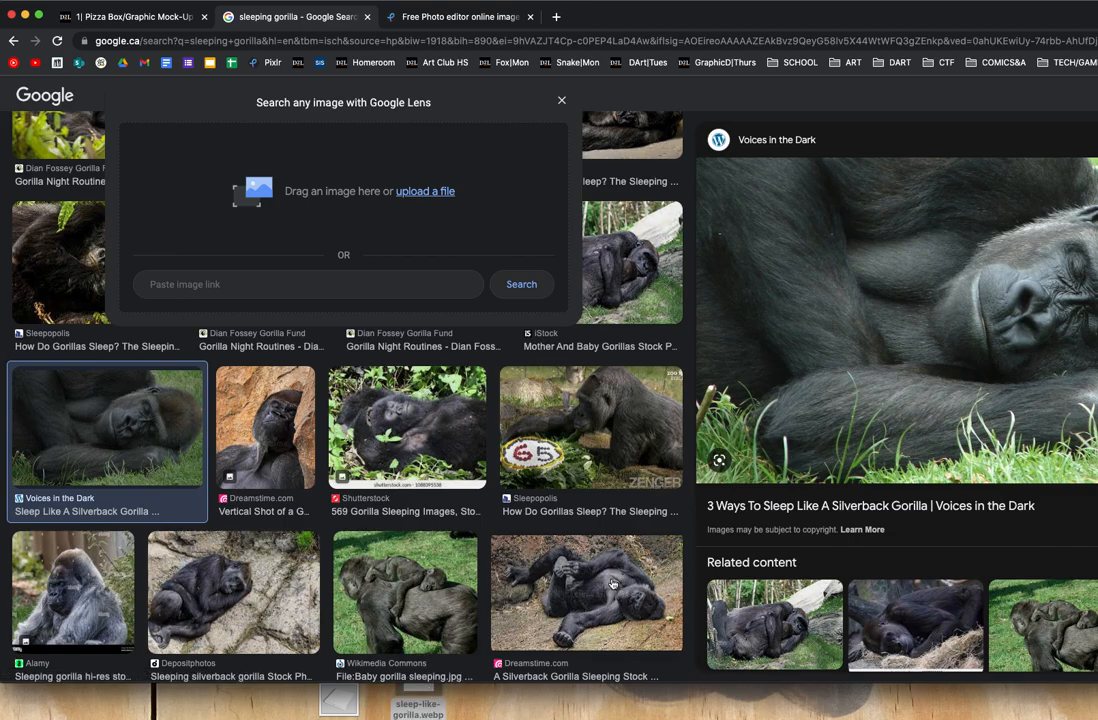
Save the Dreamstime photo of the silverback gorilla lying on its back to the desktop
{"action": "left_click", "coordinate": [690, 504]}
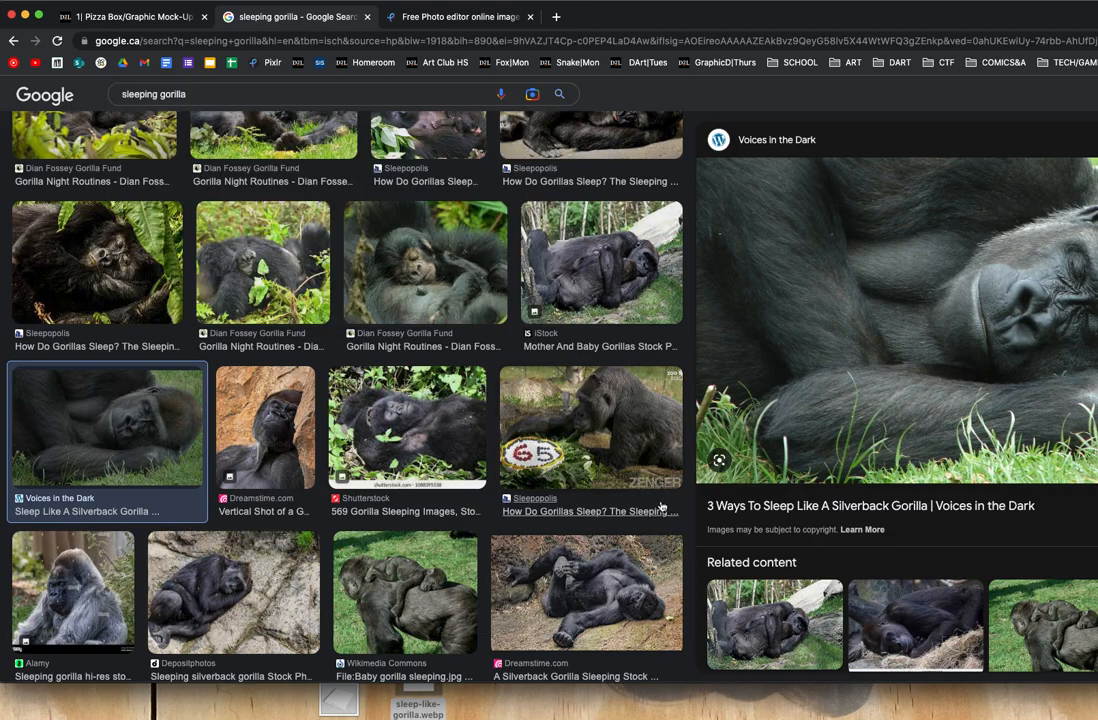
{"action": "left_click", "coordinate": [590, 581]}
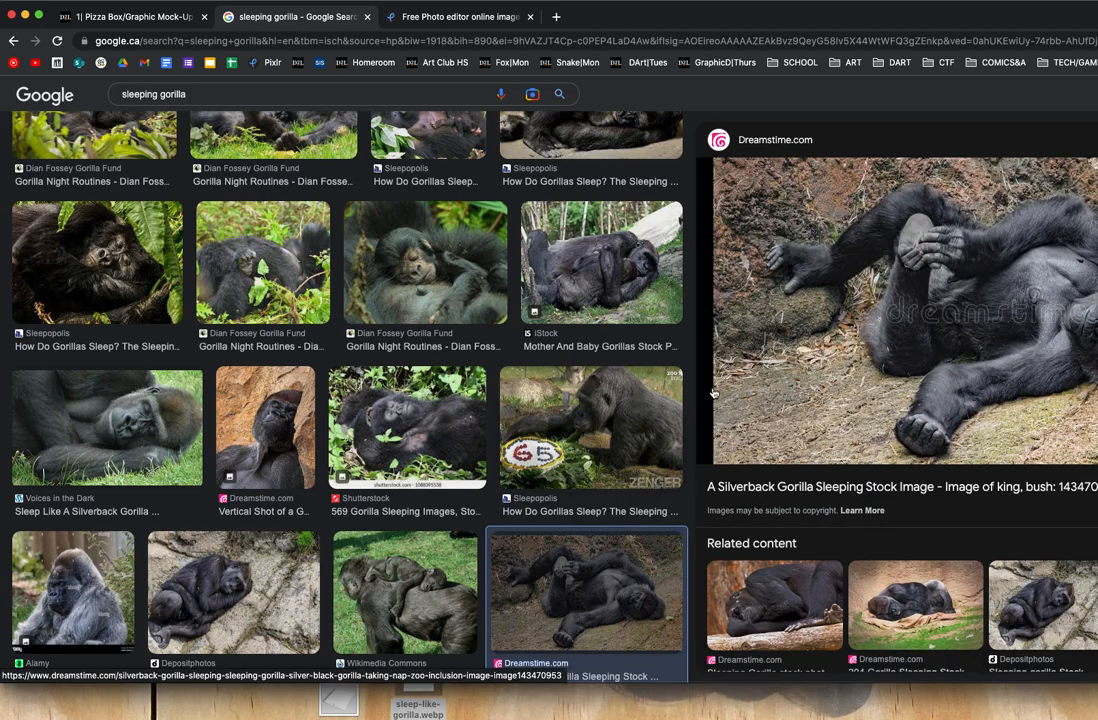
{"action": "left_click_drag", "start_coordinate": [716, 392], "coordinate": [502, 715]}
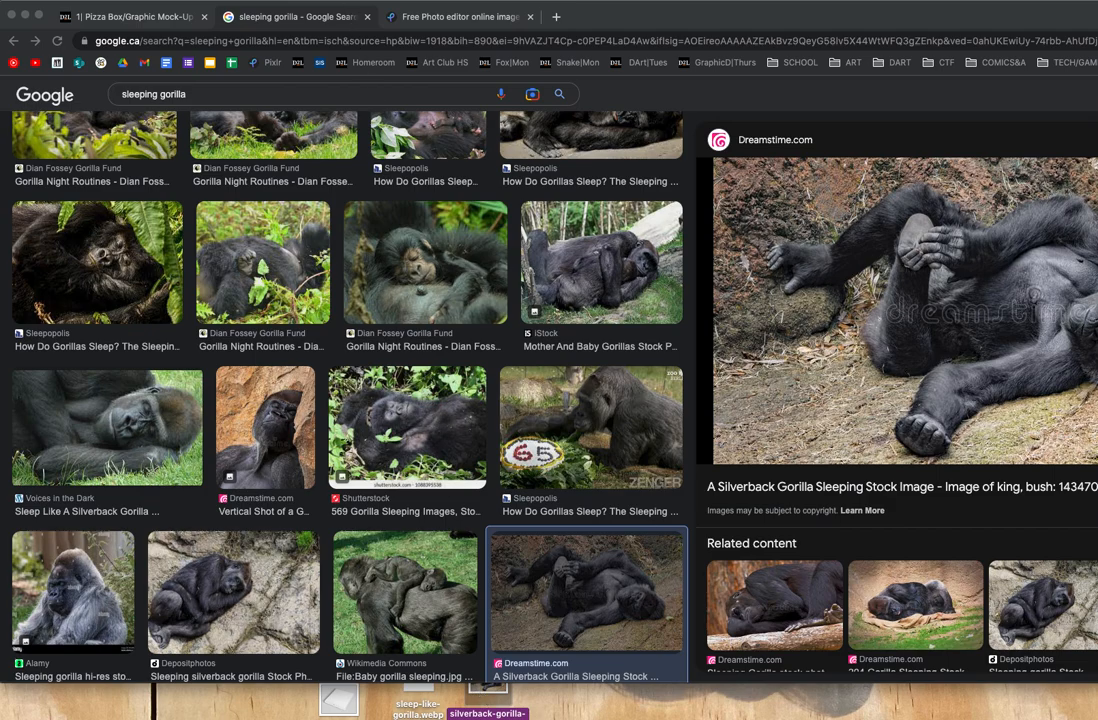
Switch to Pixlr E and open the pizza box template image from the desktop
{"action": "left_click", "coordinate": [436, 18]}
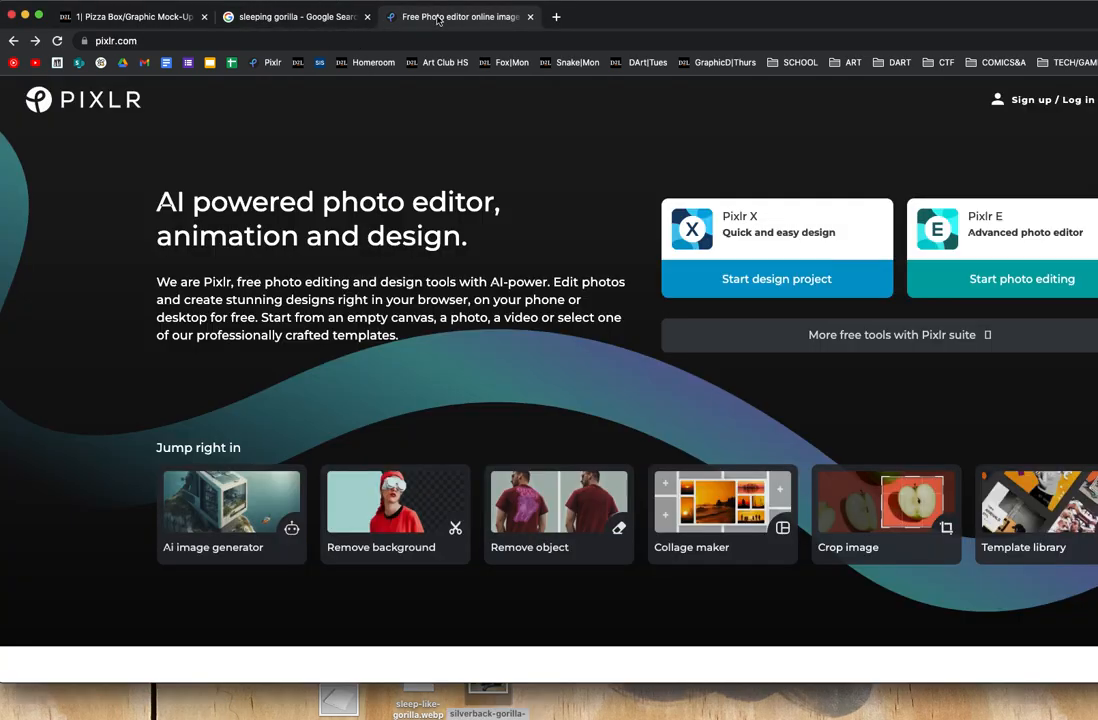
{"action": "left_click", "coordinate": [985, 241]}
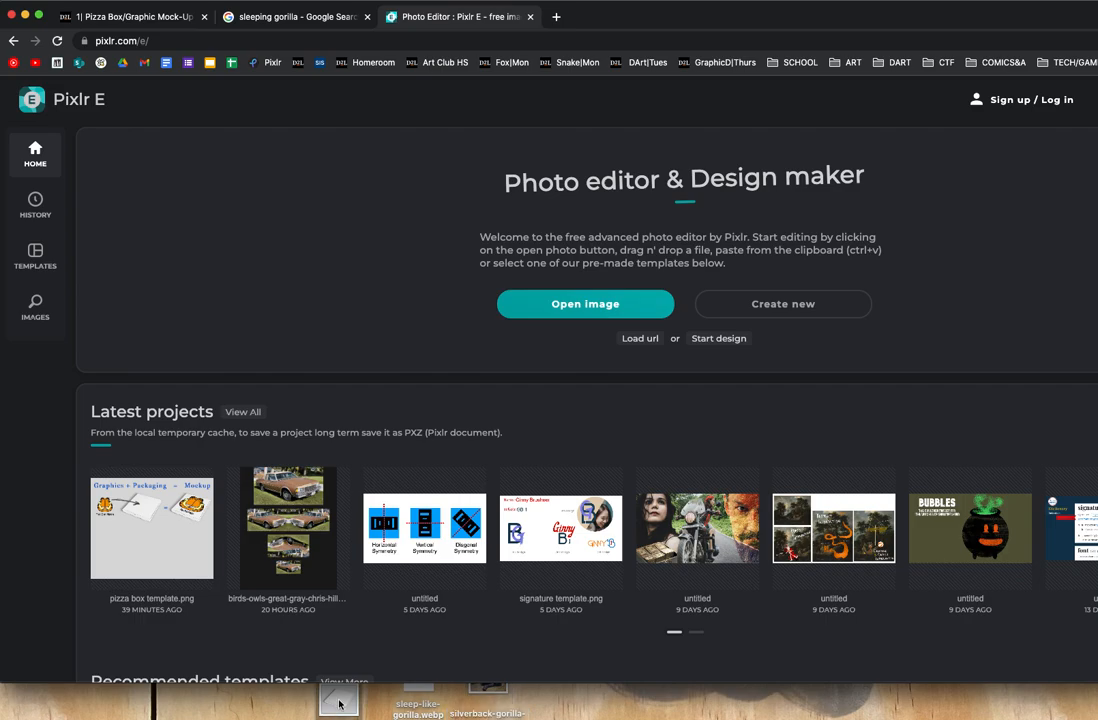
{"action": "left_click_drag", "start_coordinate": [339, 704], "coordinate": [479, 299]}
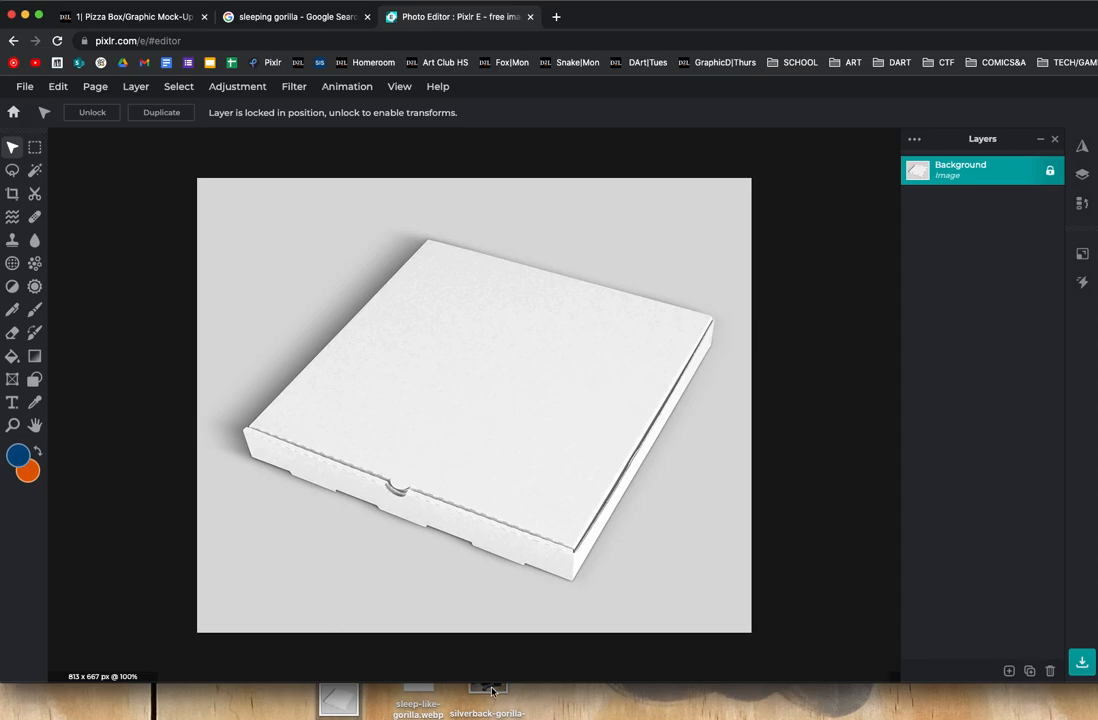
Add the Dreamstime silverback gorilla image as a layer in the current document and shrink it proportionally to about 507 × 285 px
{"action": "left_click_drag", "start_coordinate": [491, 690], "coordinate": [490, 386]}
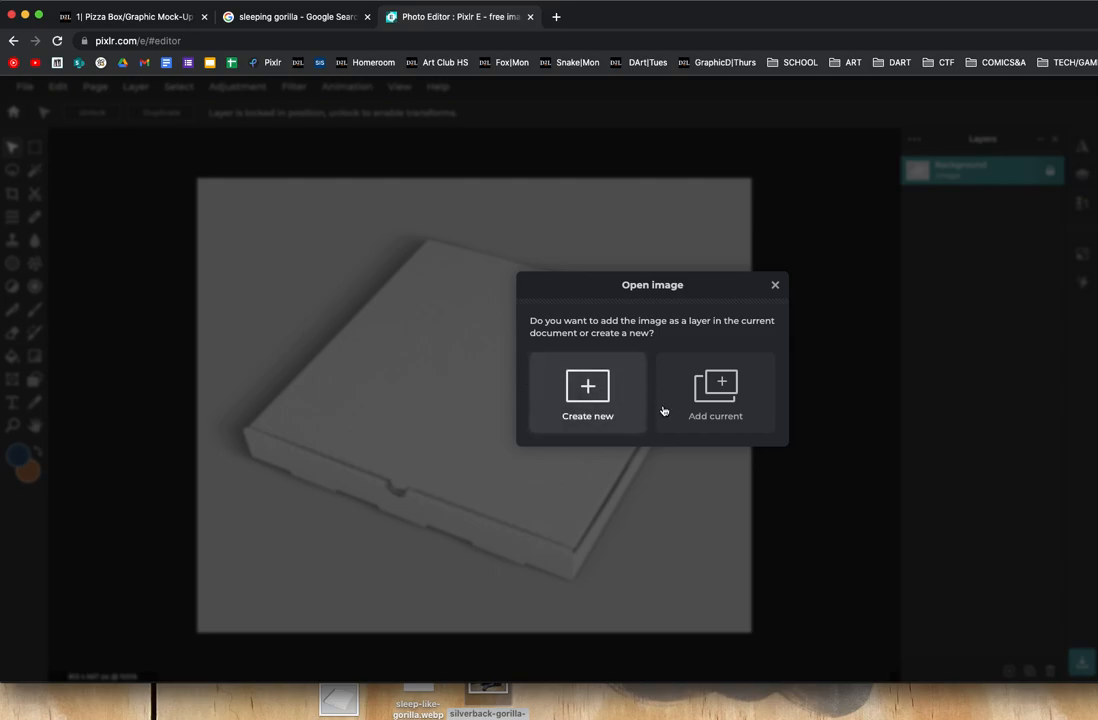
{"action": "left_click", "coordinate": [721, 394]}
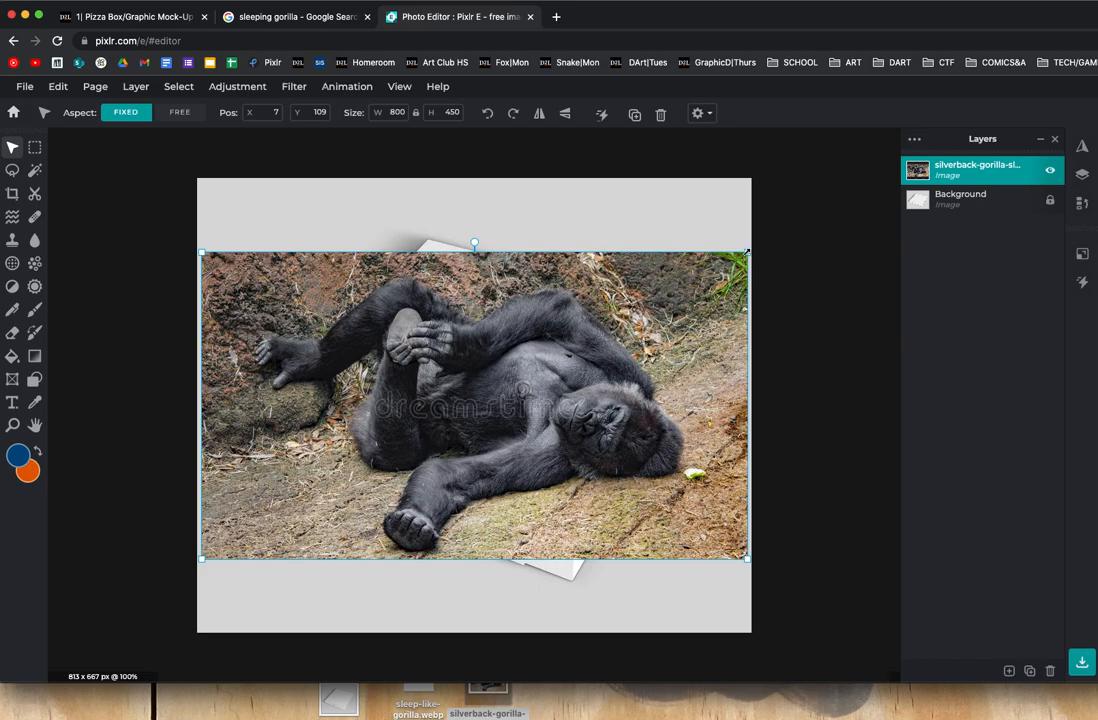
{"action": "left_click_drag", "start_coordinate": [747, 253], "coordinate": [596, 327]}
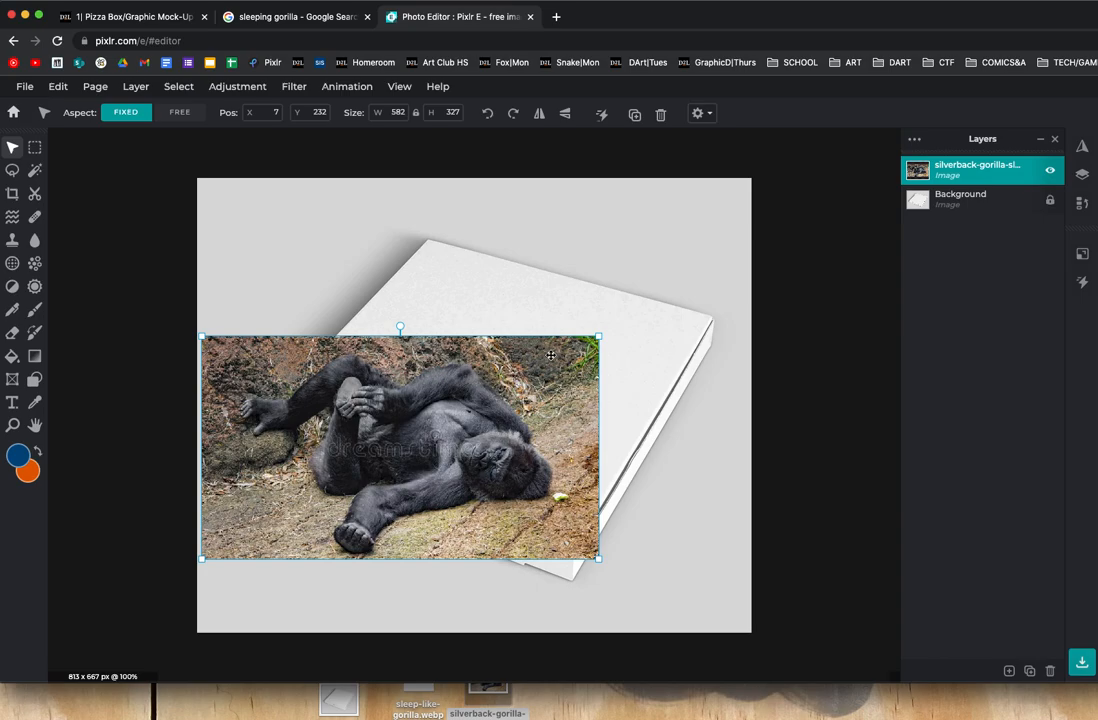
{"action": "left_click_drag", "start_coordinate": [598, 337], "coordinate": [547, 366]}
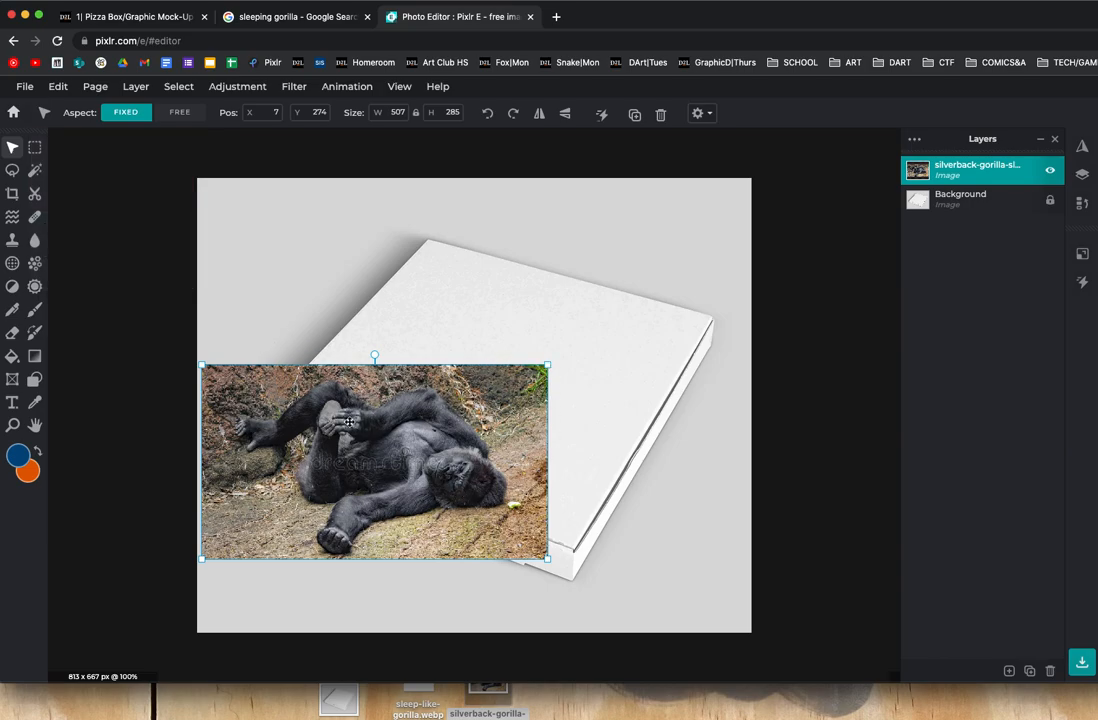
Free distort the gorilla image's corners to about (340, 96), (749, 206), (141, 309) and (593, 464) on the box lid, and nudge it slightly downward
{"action": "left_click", "coordinate": [60, 88]}
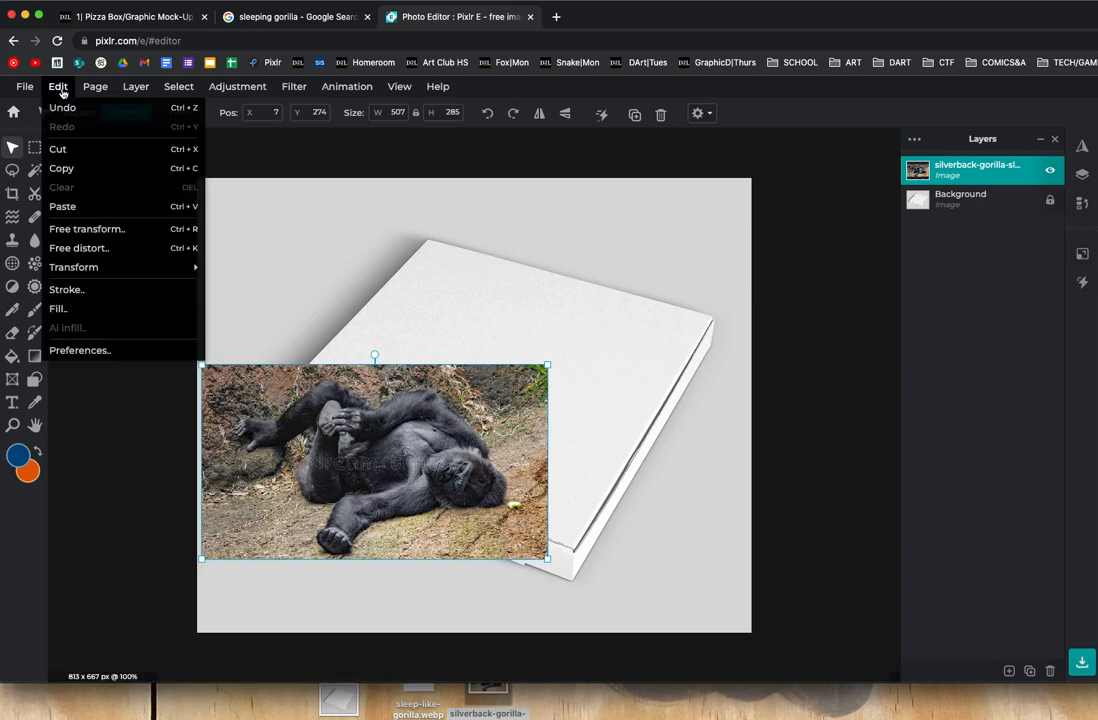
{"action": "left_click", "coordinate": [110, 252]}
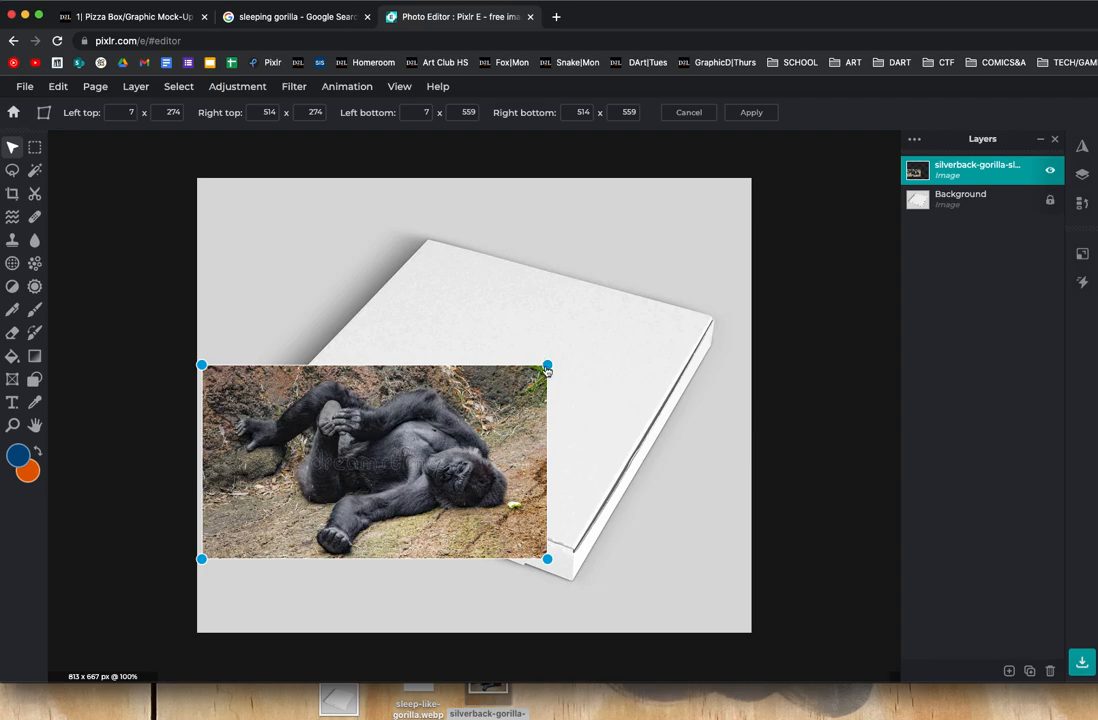
{"action": "left_click_drag", "start_coordinate": [548, 370], "coordinate": [627, 350]}
{"action": "left_click_drag", "start_coordinate": [636, 345], "coordinate": [708, 322]}
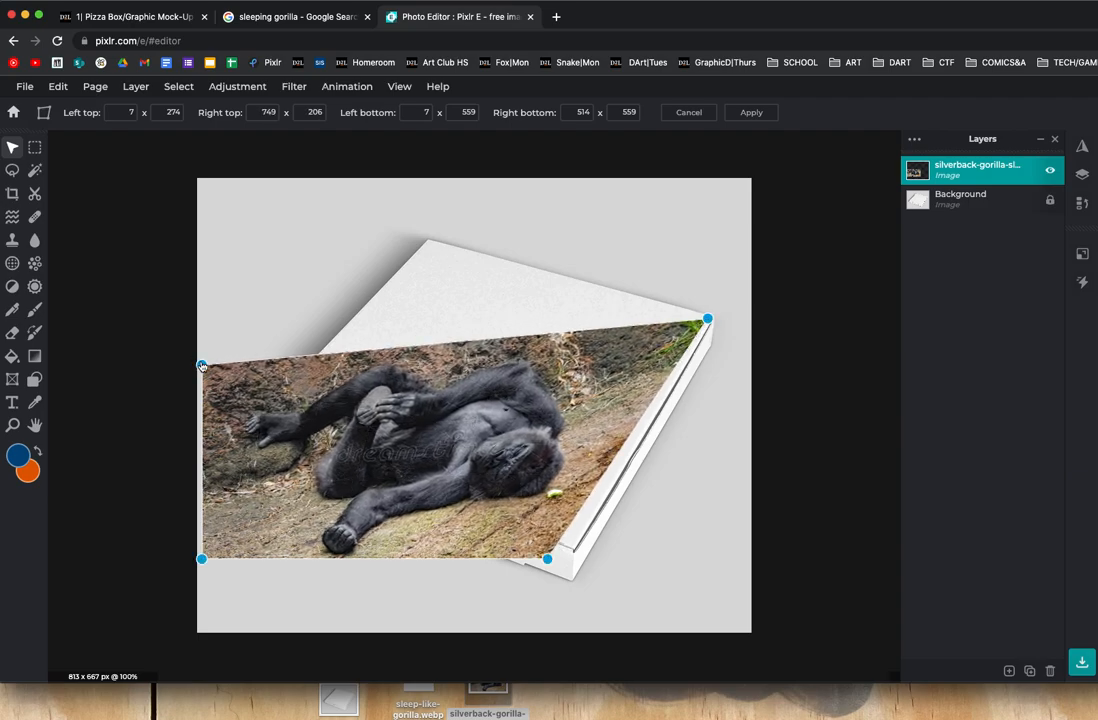
{"action": "left_click_drag", "start_coordinate": [203, 366], "coordinate": [429, 245]}
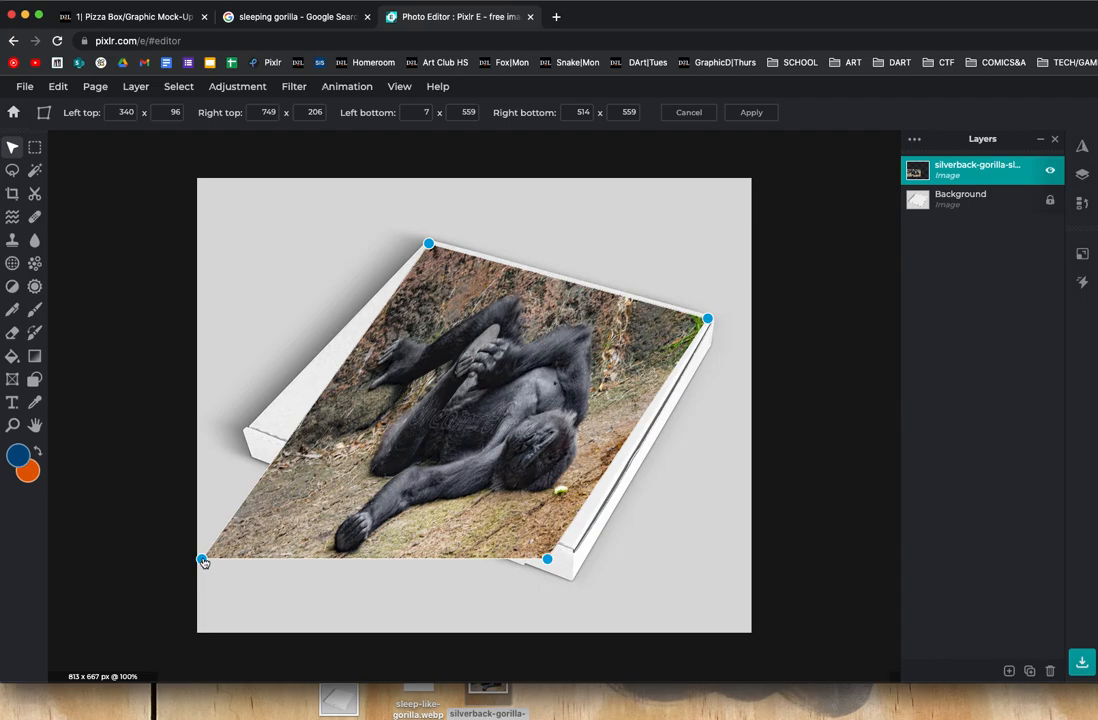
{"action": "left_click_drag", "start_coordinate": [203, 562], "coordinate": [293, 389]}
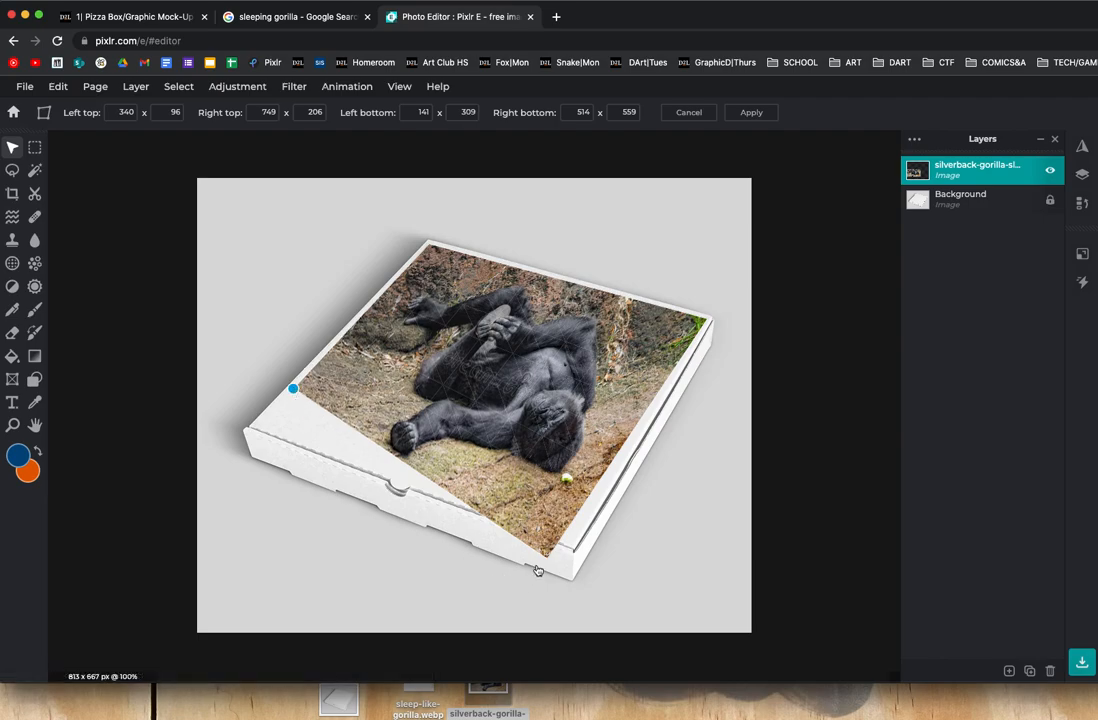
{"action": "left_click_drag", "start_coordinate": [547, 559], "coordinate": [602, 498]}
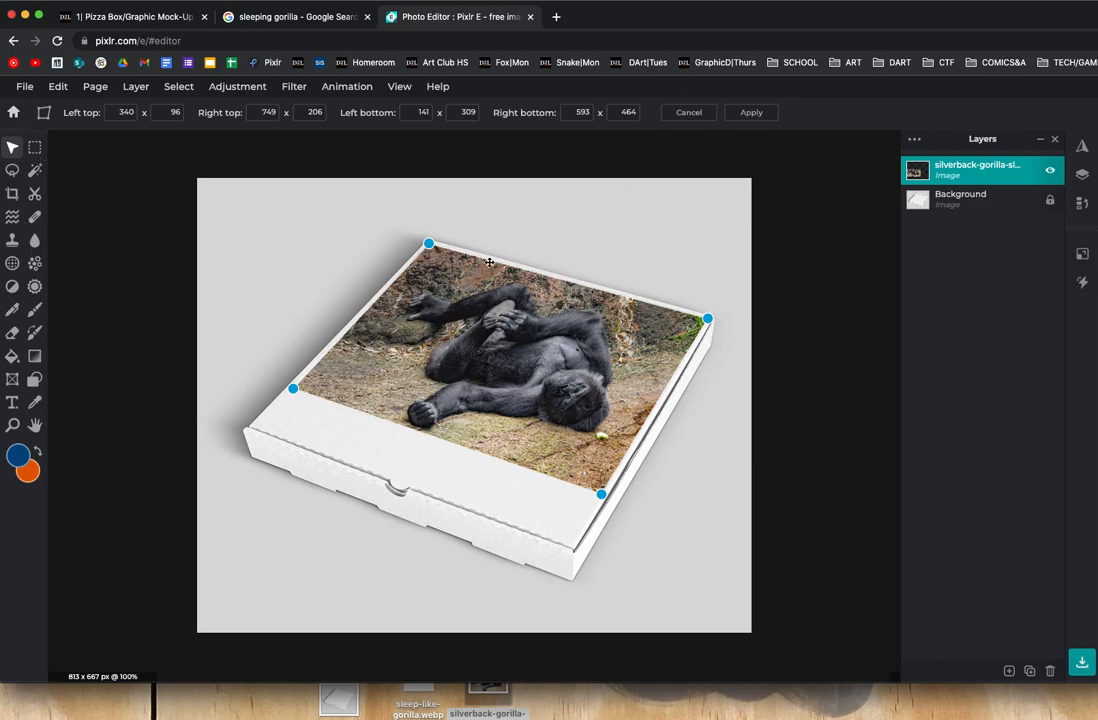
{"action": "left_click", "coordinate": [751, 113]}
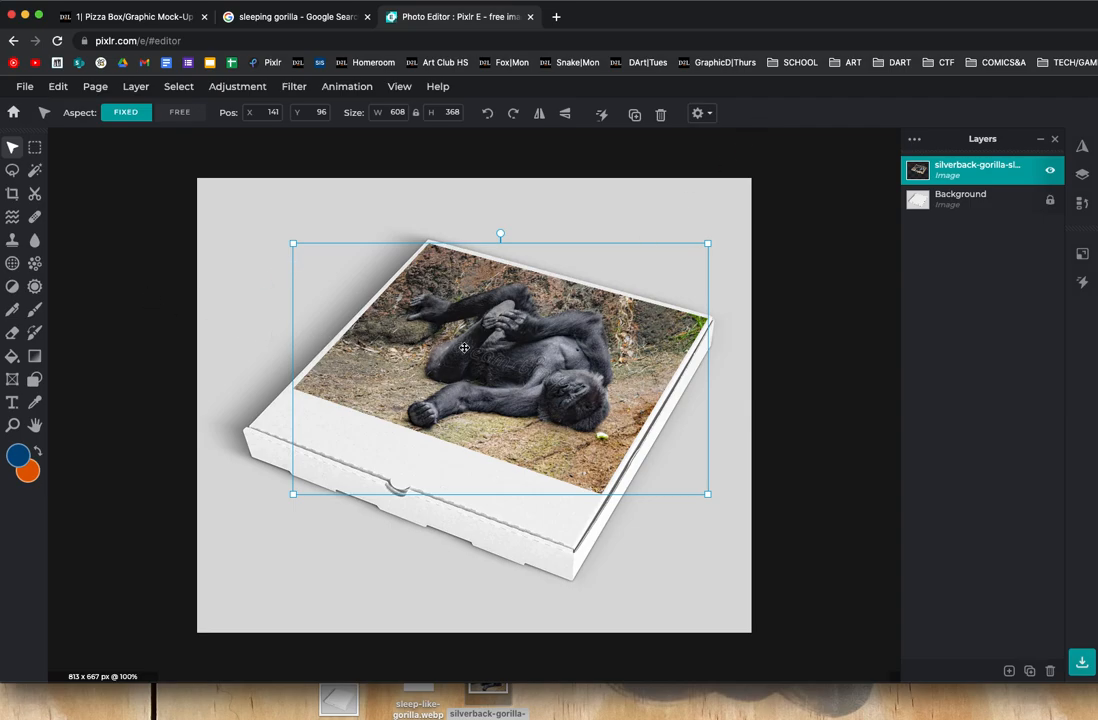
{"action": "left_click_drag", "start_coordinate": [413, 343], "coordinate": [446, 350]}
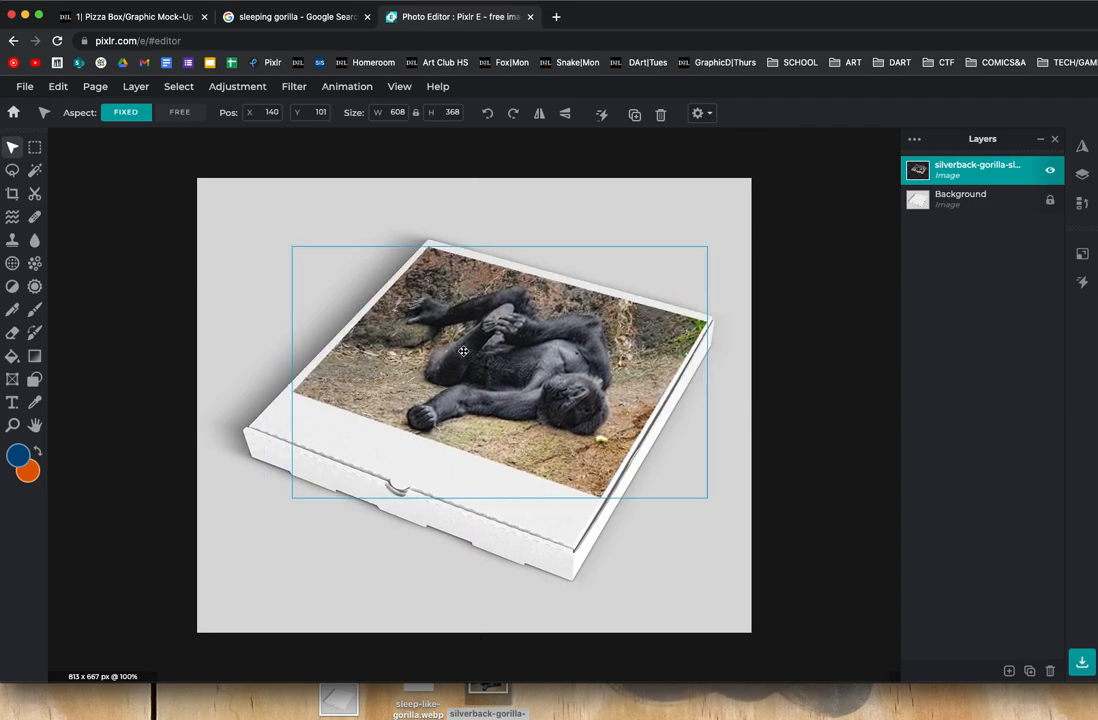
{"action": "left_click", "coordinate": [161, 290]}
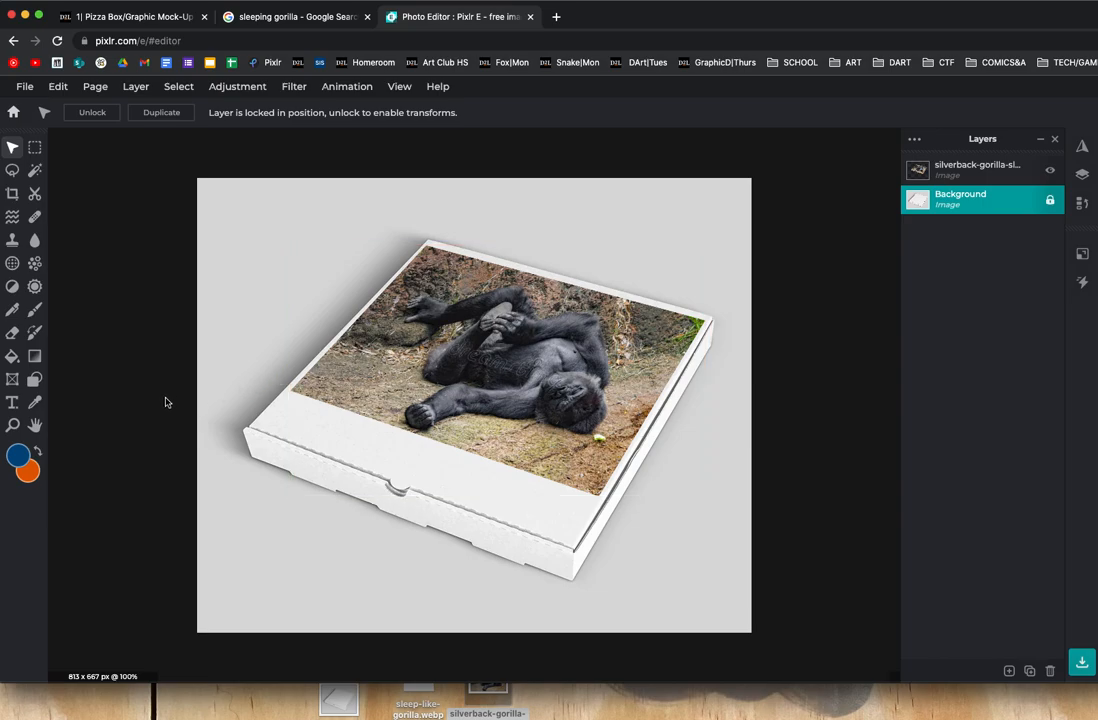
Add a new text layer on the box reading "Sleeping Gorilla Pizza"
{"action": "left_click", "coordinate": [20, 403]}
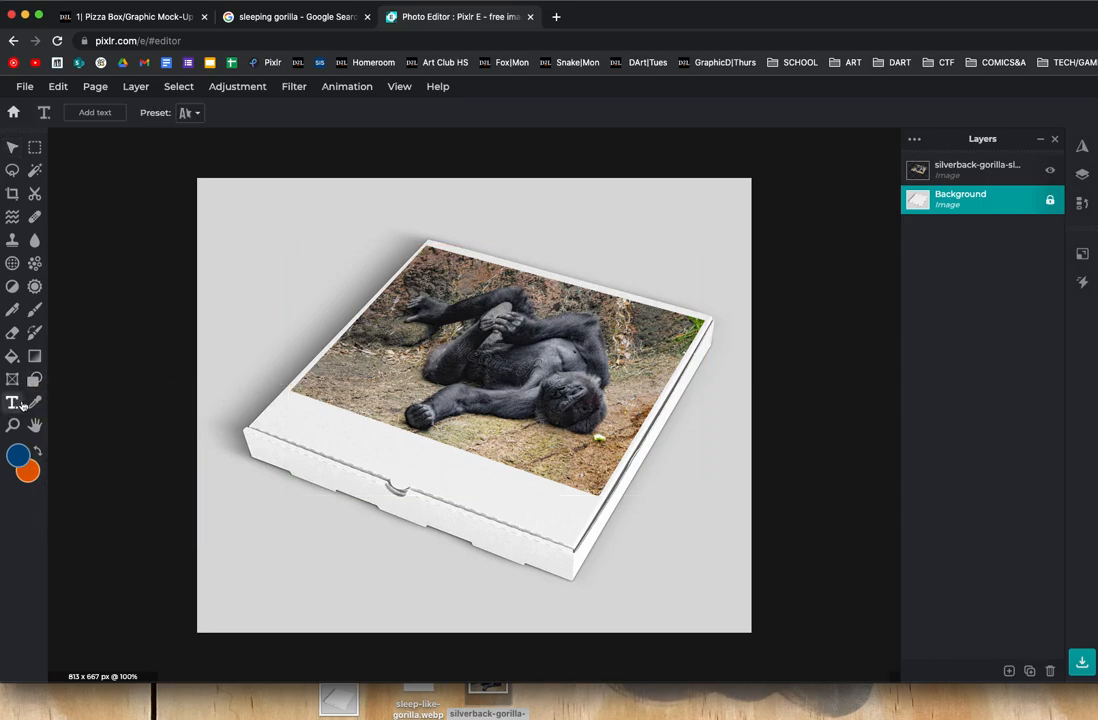
{"action": "left_click", "coordinate": [265, 460]}
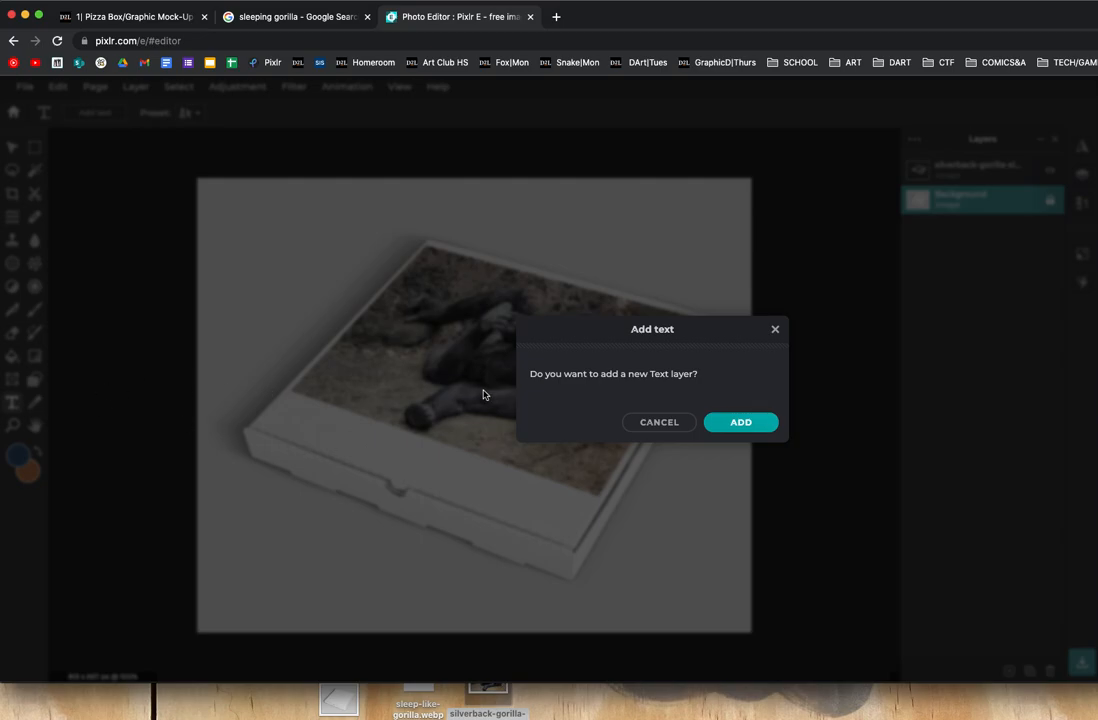
{"action": "left_click", "coordinate": [631, 422]}
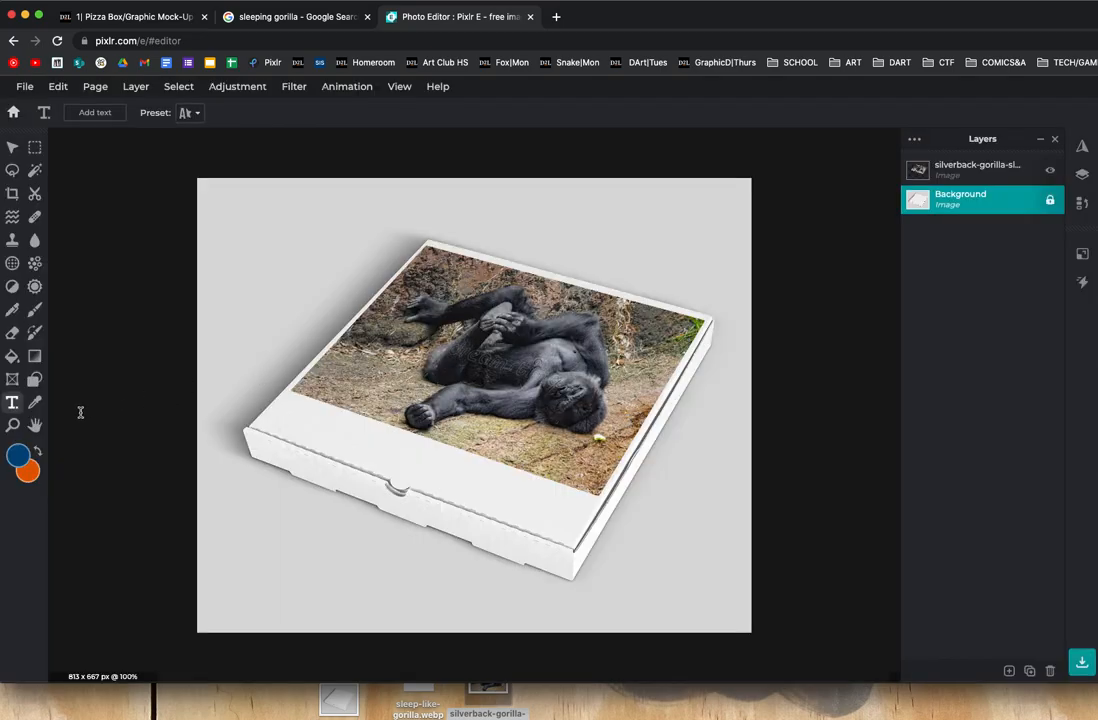
{"action": "left_click", "coordinate": [264, 430]}
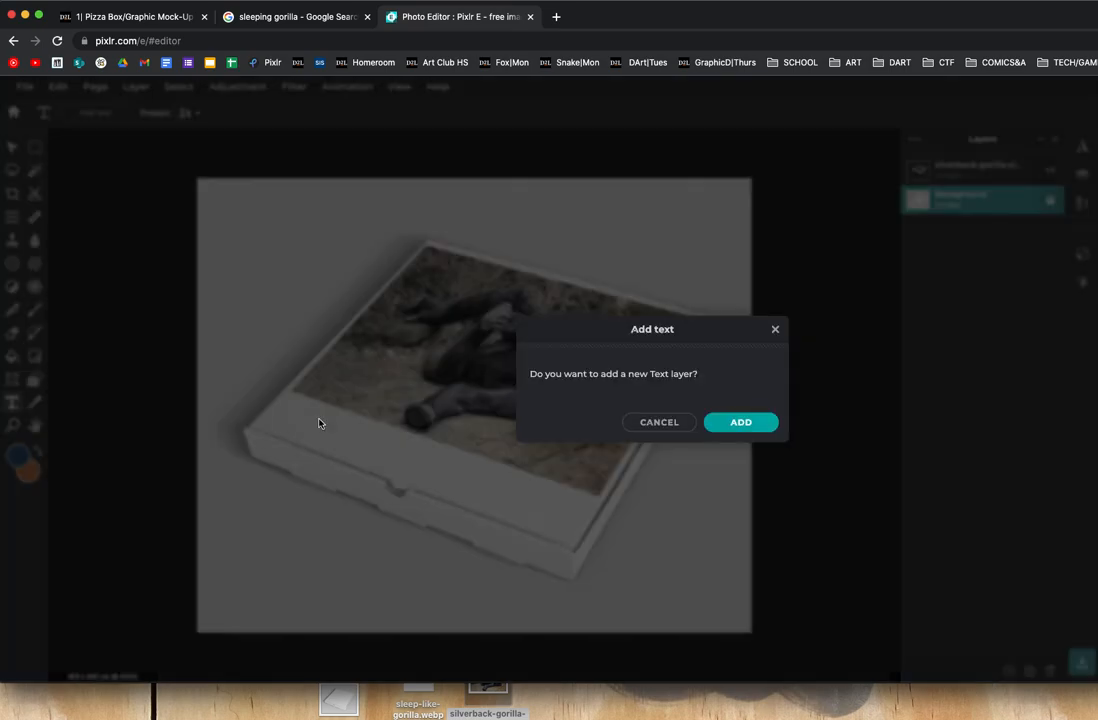
{"action": "left_click", "coordinate": [748, 427]}
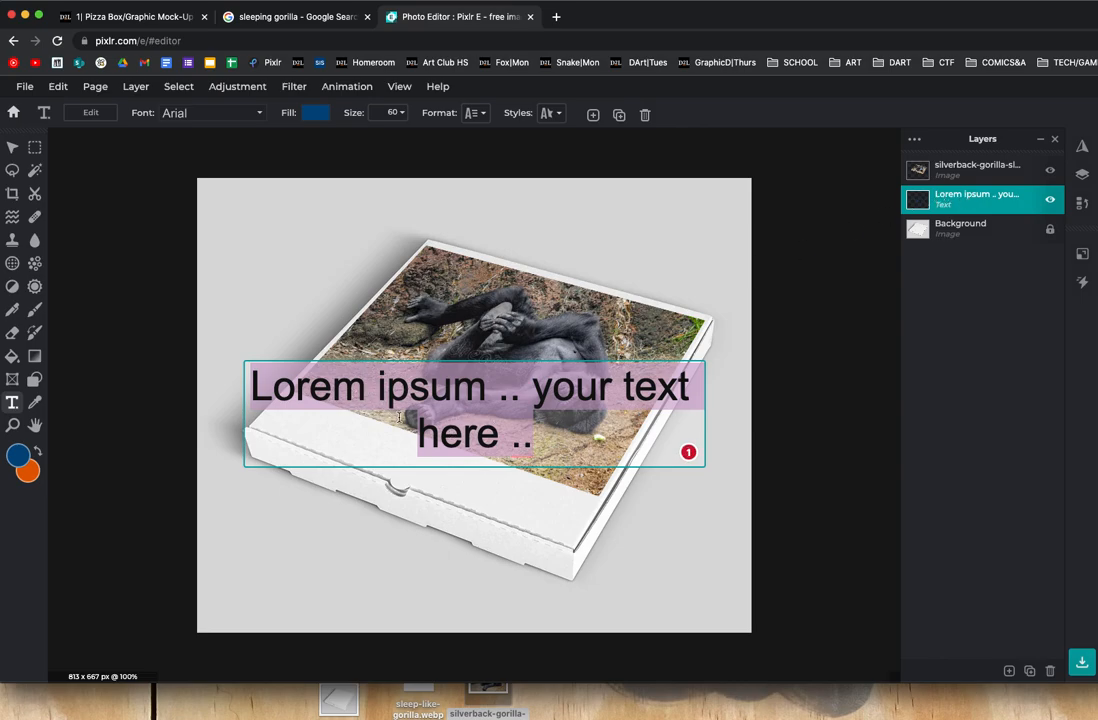
{"action": "type", "text": "Sle"}
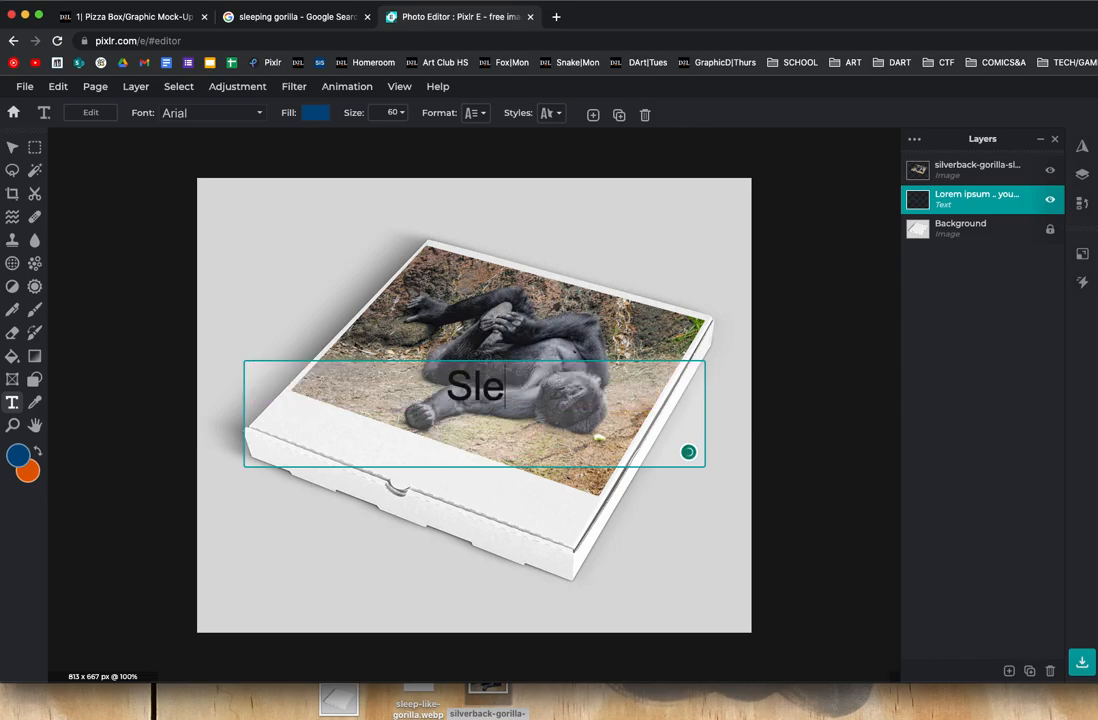
{"action": "type", "text": "eping Go"}
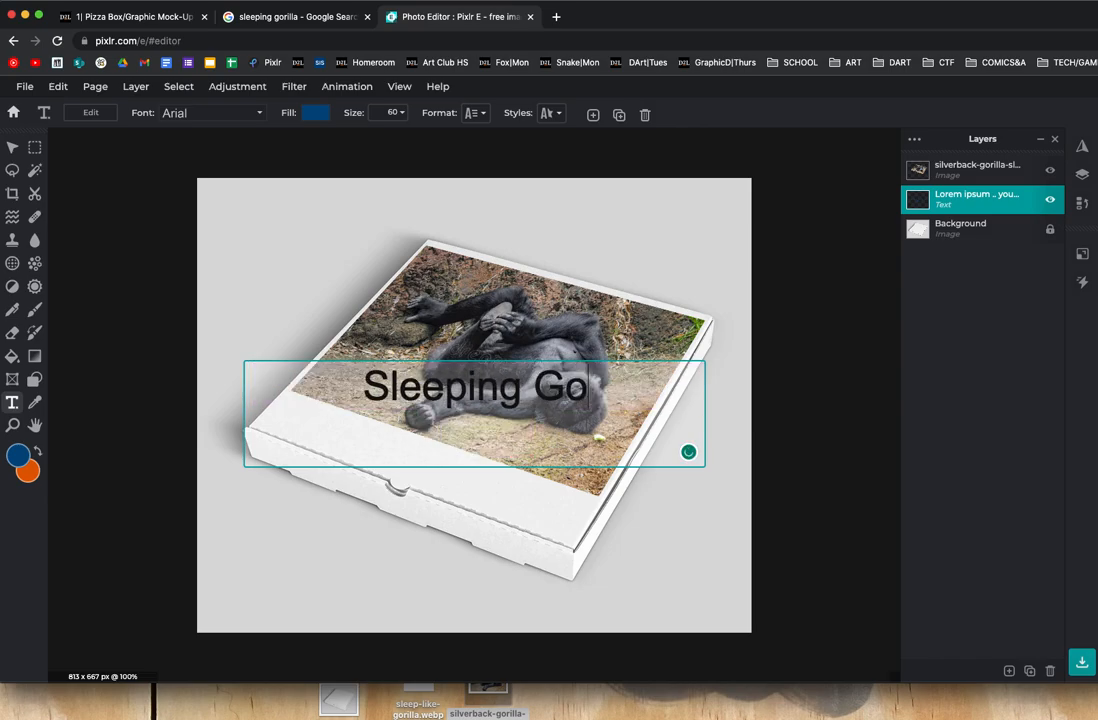
{"action": "type", "text": "rilla "}
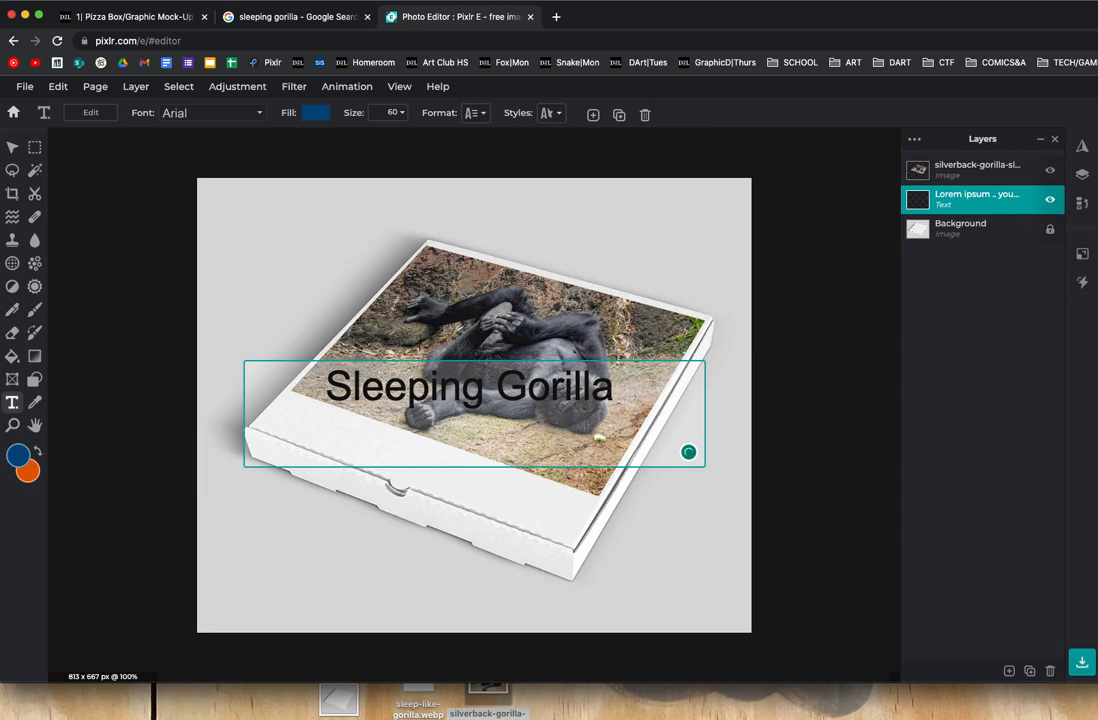
{"action": "type", "text": "Piz"}
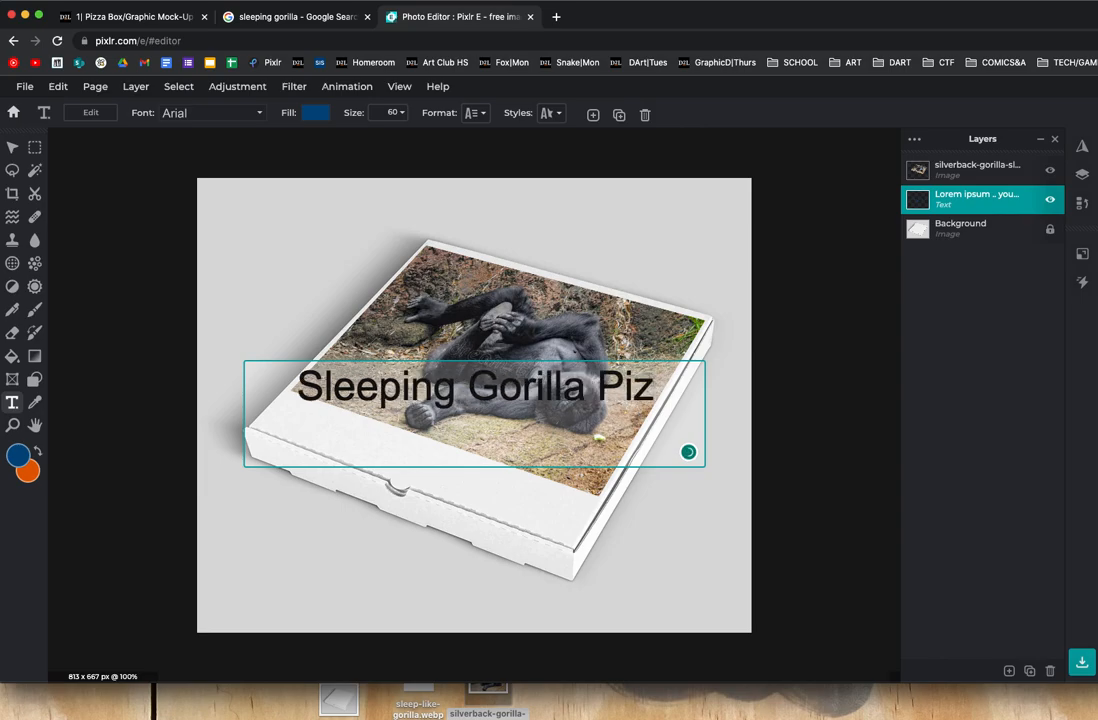
{"action": "type", "text": "za"}
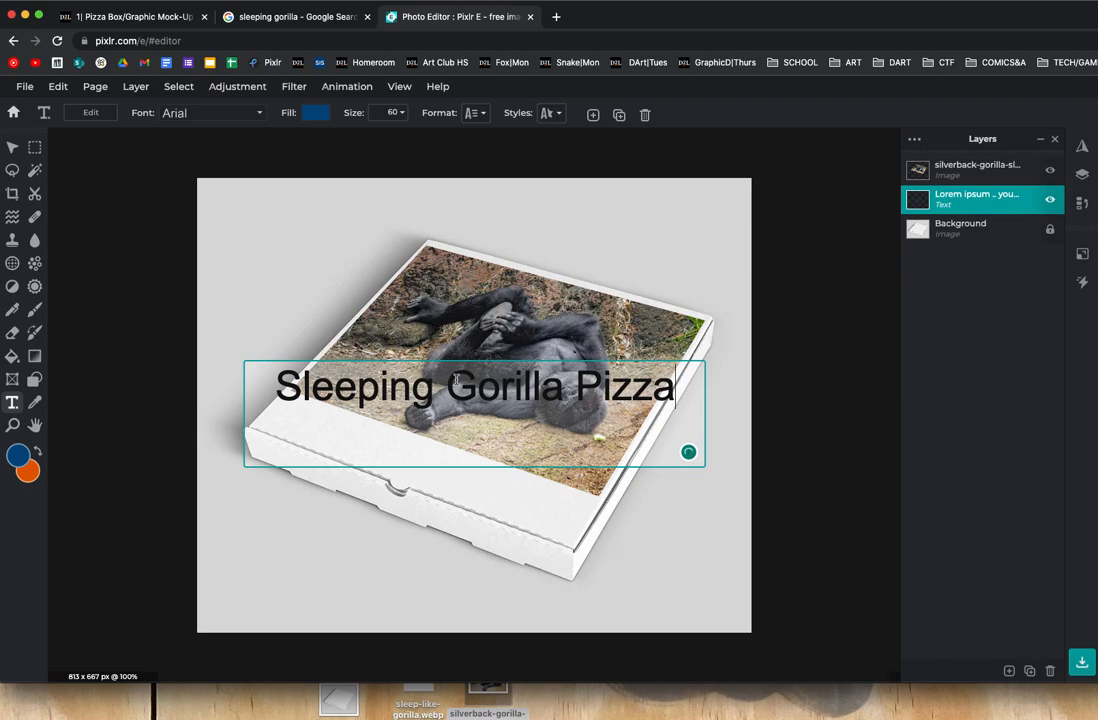
Move the "Sleeping Gorilla Pizza" text down over the box's front edge, to about X 61, Y 436, and rasterize its layer
{"action": "left_click", "coordinate": [260, 114]}
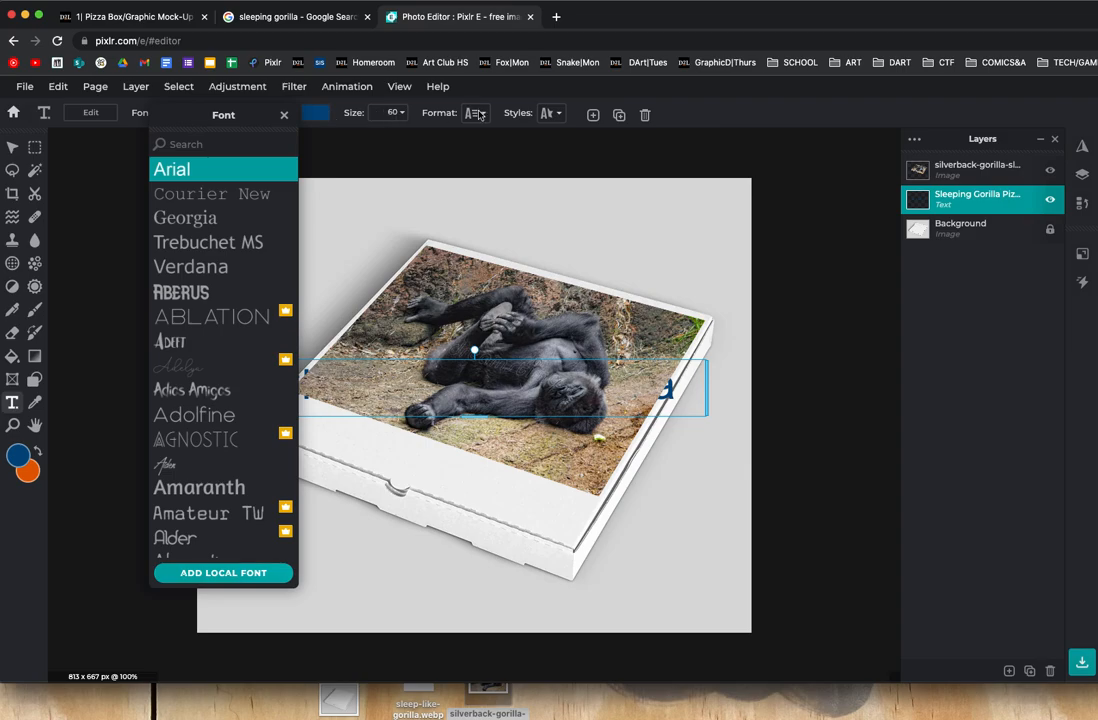
{"action": "left_click", "coordinate": [692, 113]}
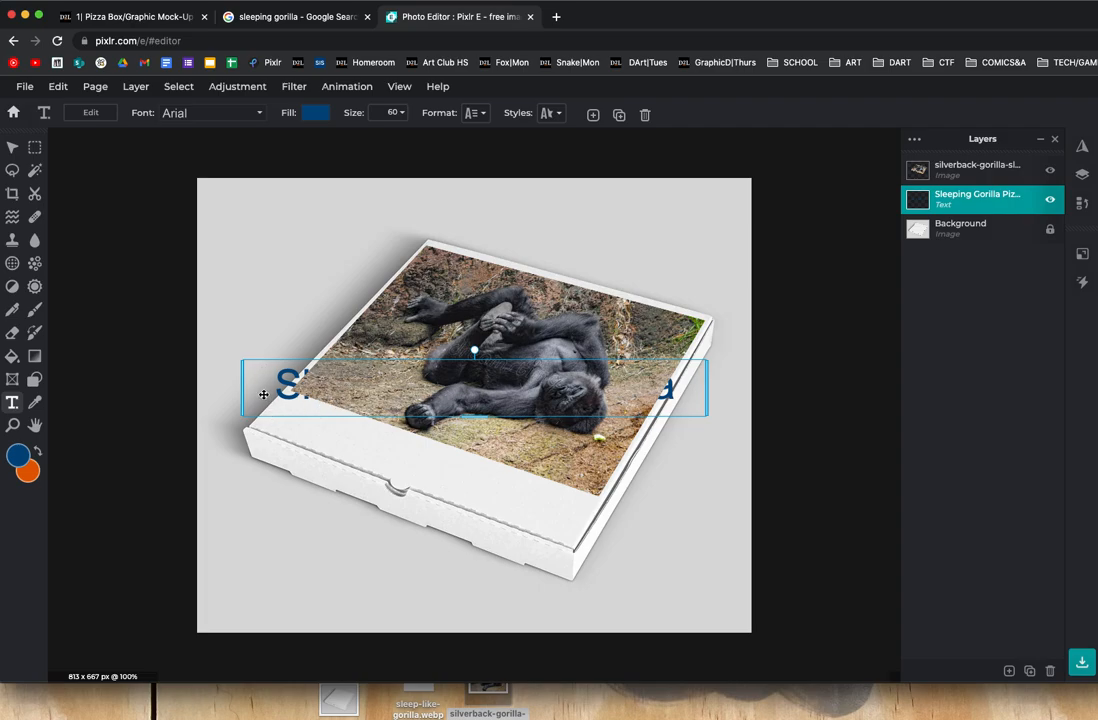
{"action": "left_click_drag", "start_coordinate": [263, 393], "coordinate": [274, 494]}
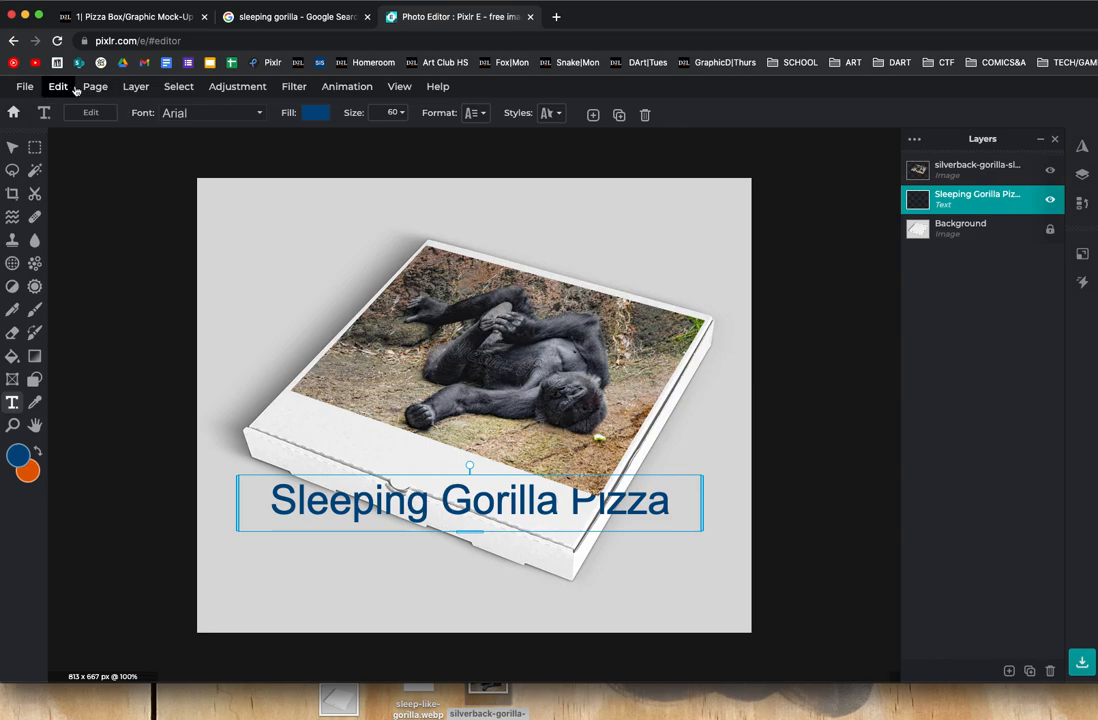
{"action": "left_click", "coordinate": [134, 88]}
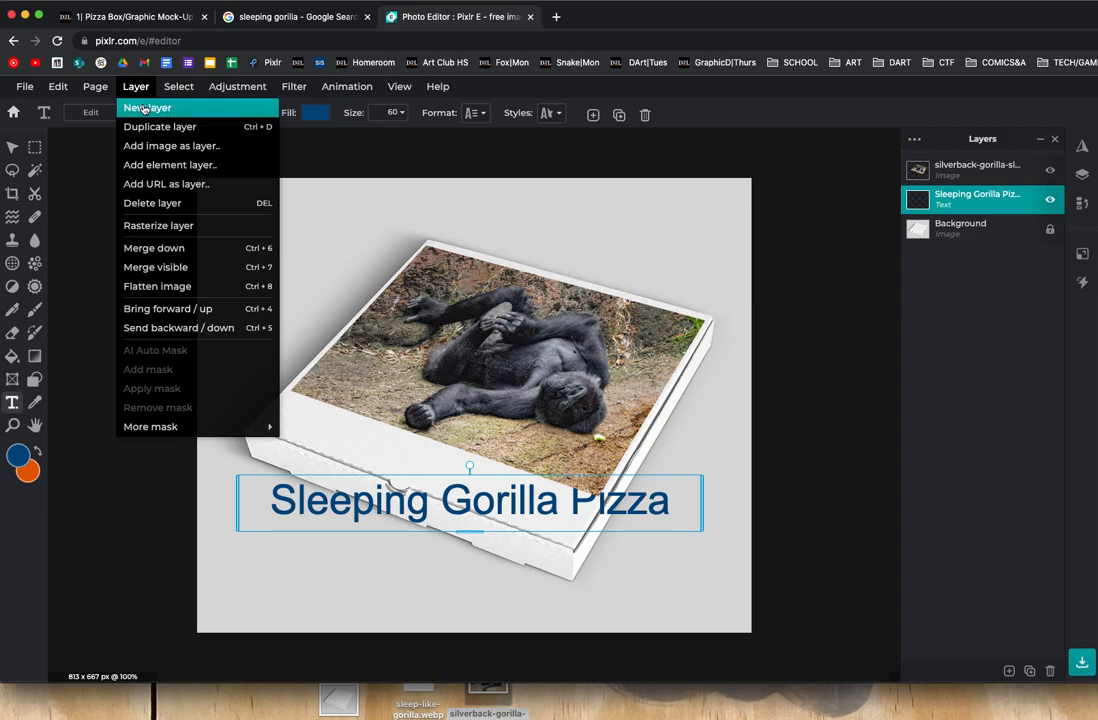
{"action": "left_click", "coordinate": [220, 228]}
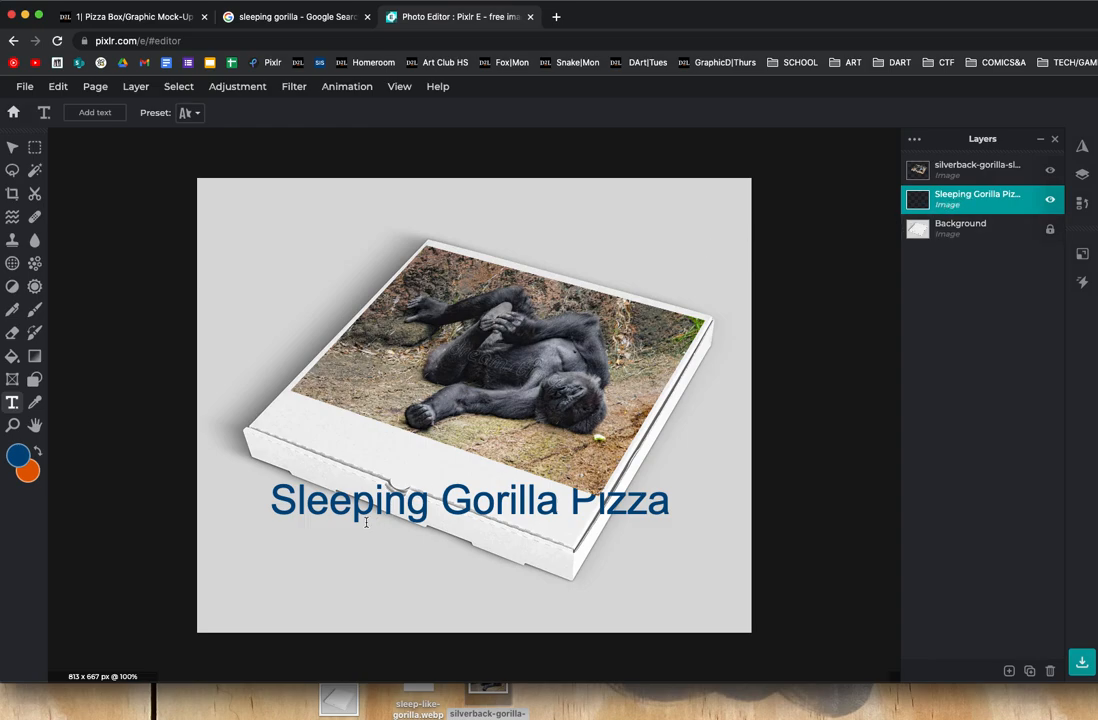
Free distort the rasterized text's corners to about (133, 316), (584, 468), (91, 360) and (544, 533) on the blank lid strip, then deselect it
{"action": "left_click", "coordinate": [12, 147]}
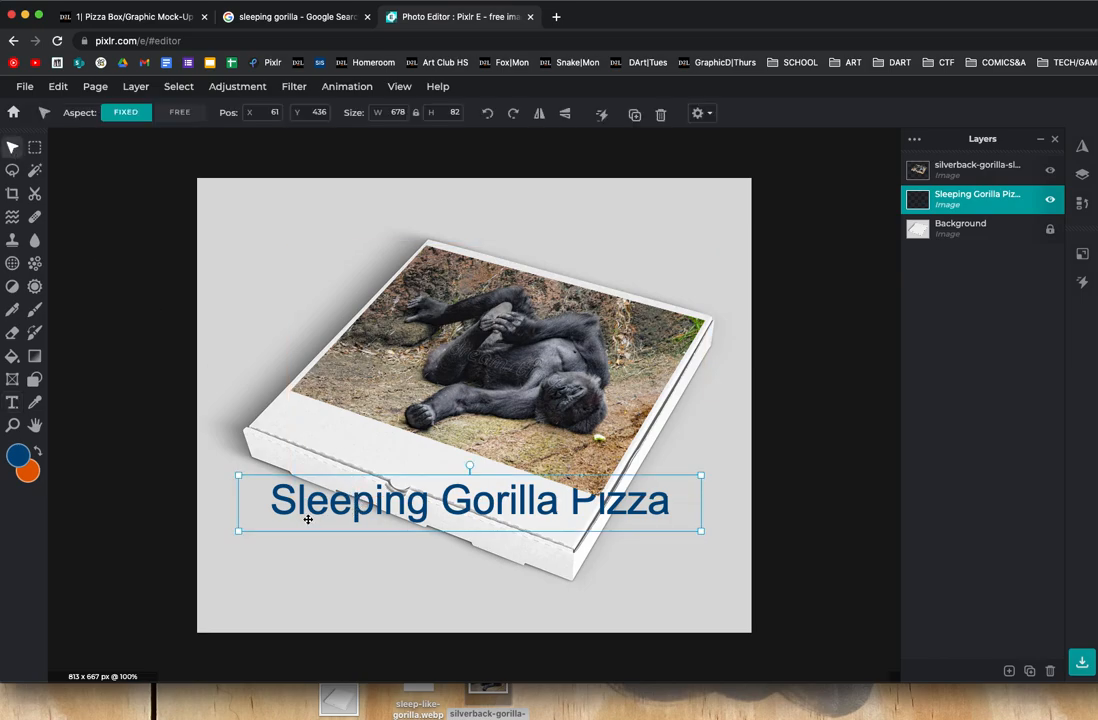
{"action": "left_click", "coordinate": [58, 86]}
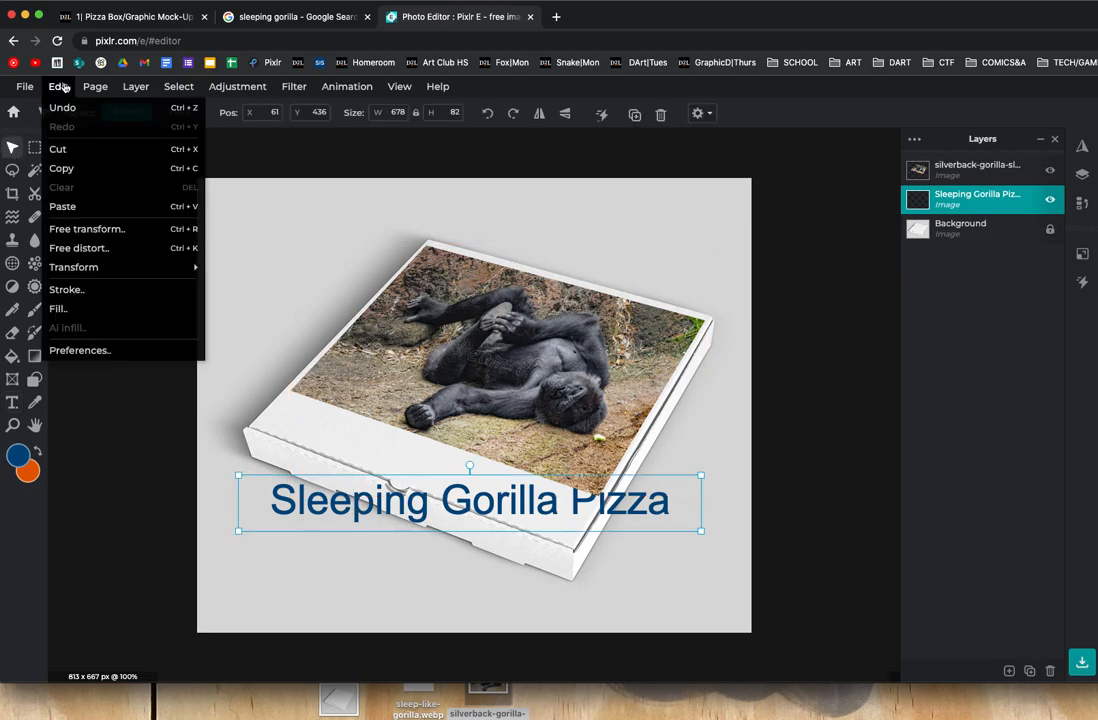
{"action": "left_click", "coordinate": [113, 251]}
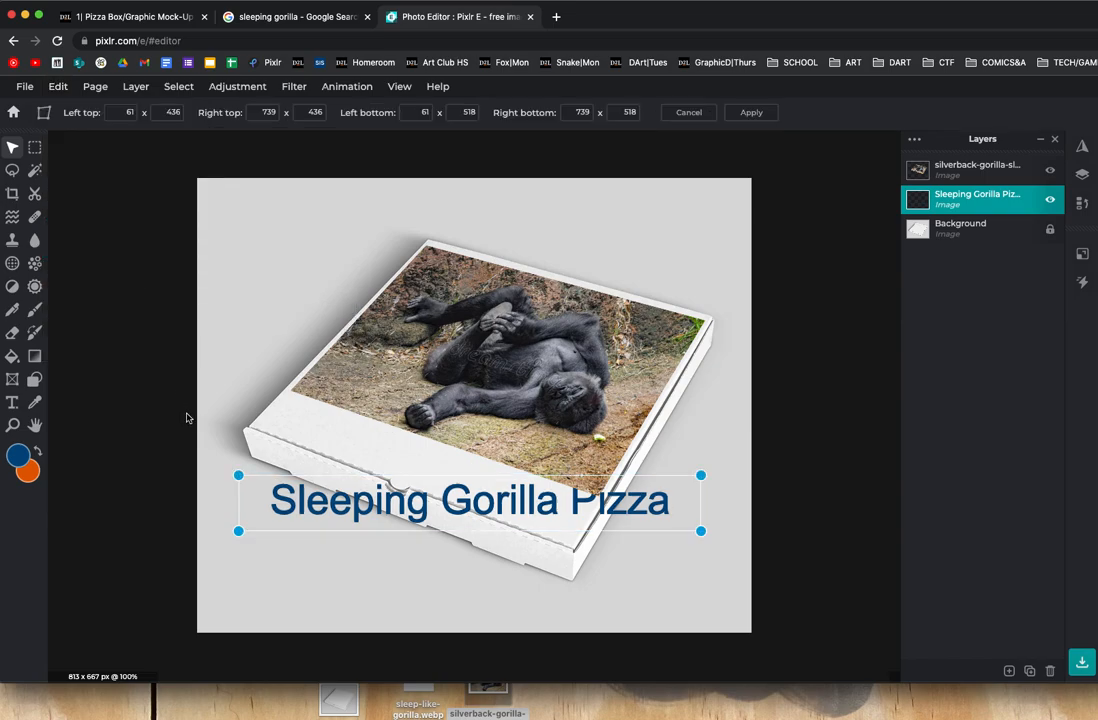
{"action": "left_click_drag", "start_coordinate": [239, 477], "coordinate": [287, 393]}
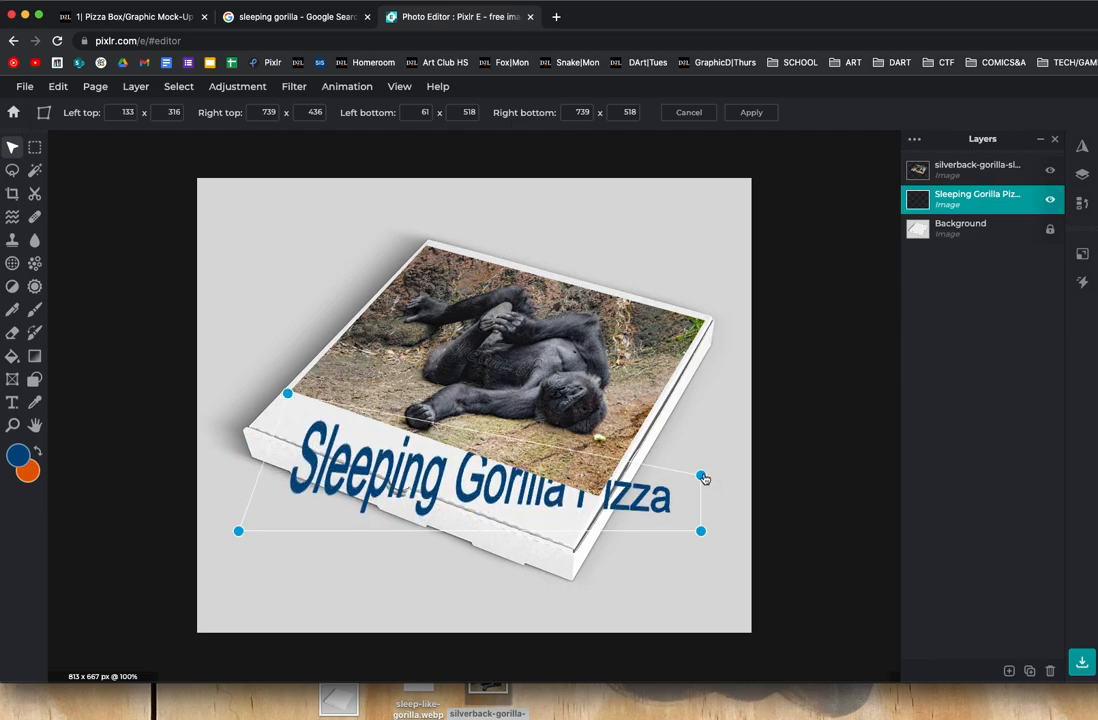
{"action": "left_click_drag", "start_coordinate": [701, 476], "coordinate": [595, 497]}
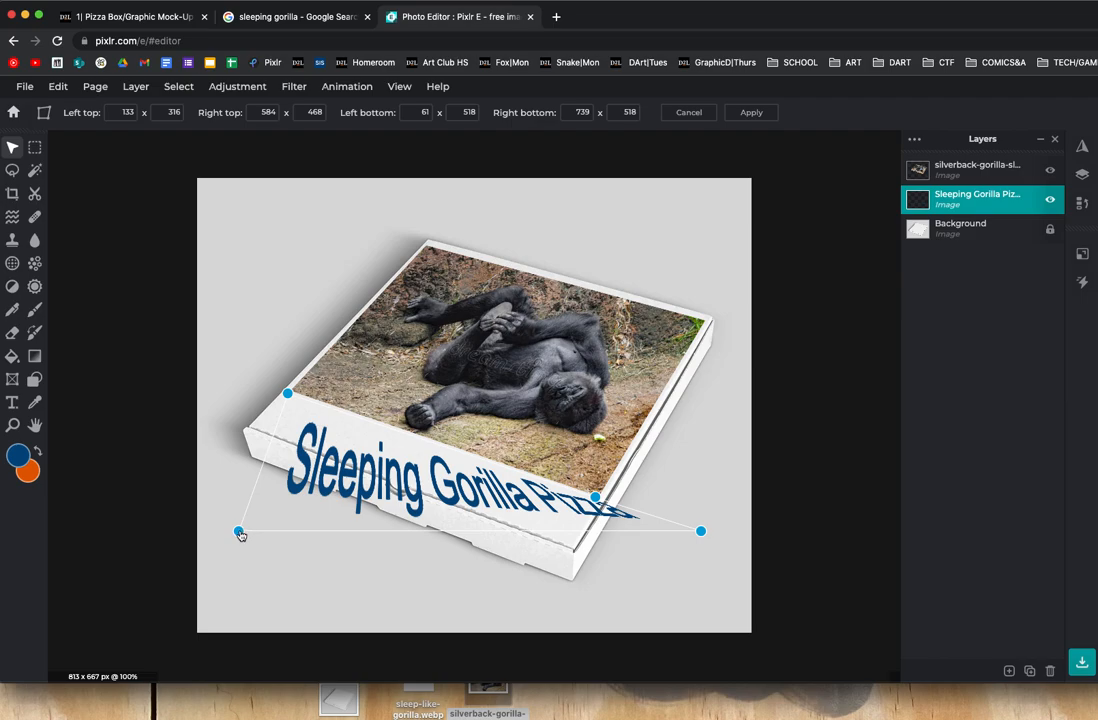
{"action": "left_click_drag", "start_coordinate": [240, 534], "coordinate": [261, 428]}
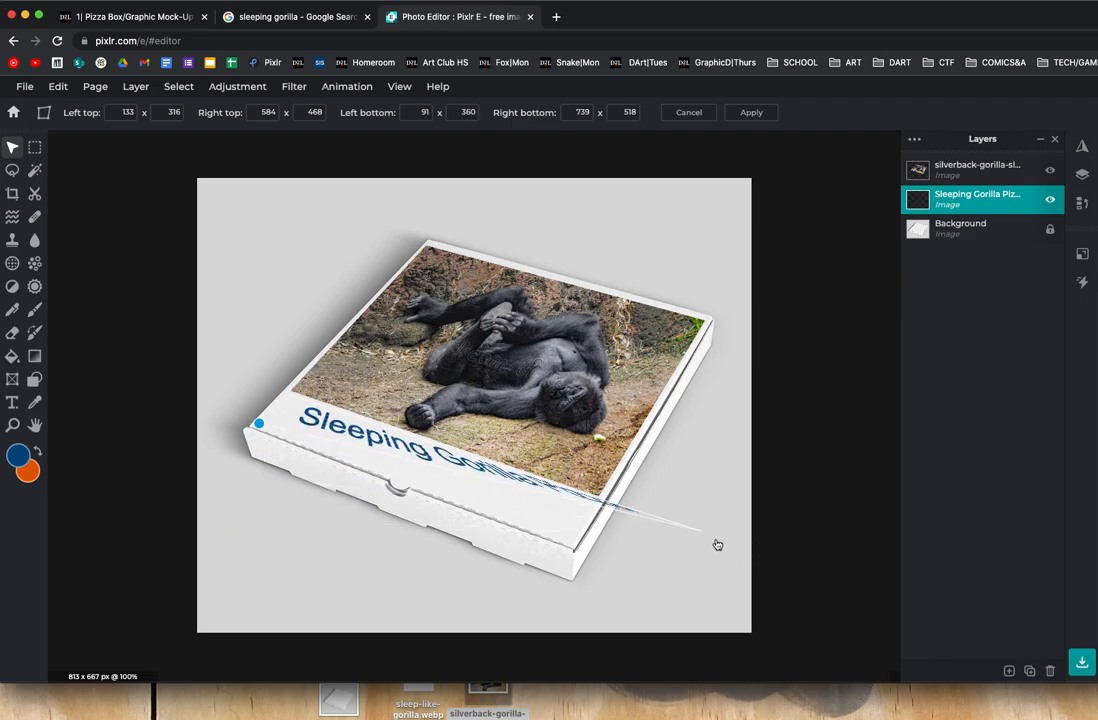
{"action": "left_click_drag", "start_coordinate": [703, 535], "coordinate": [569, 545]}
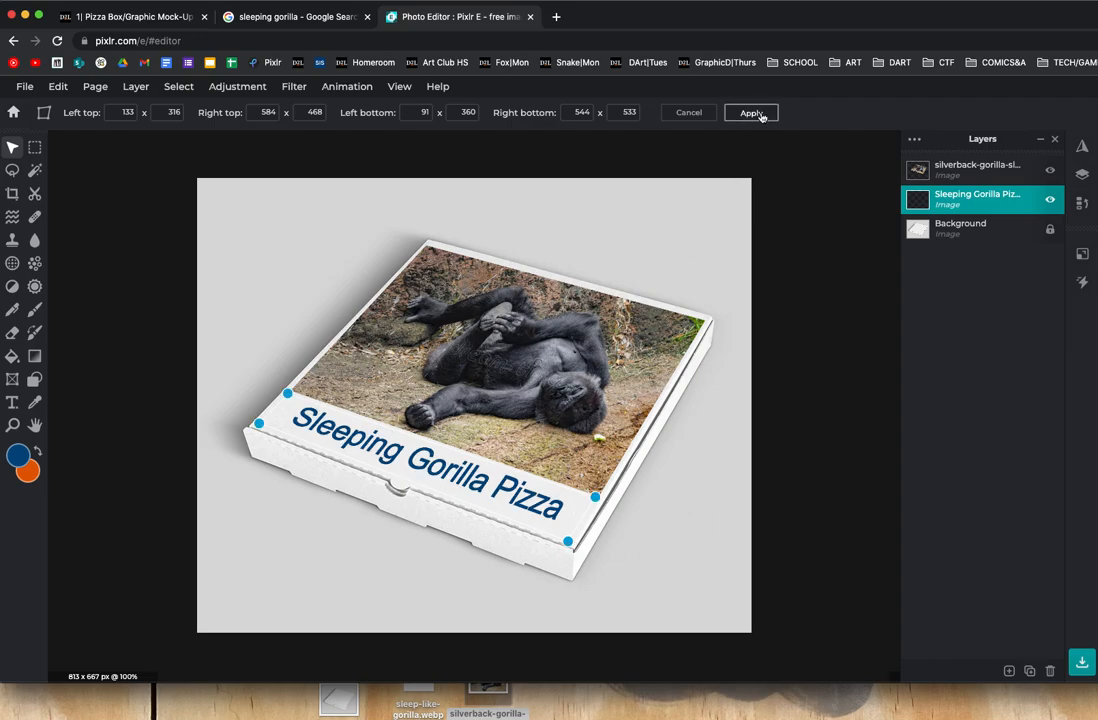
{"action": "left_click", "coordinate": [760, 116]}
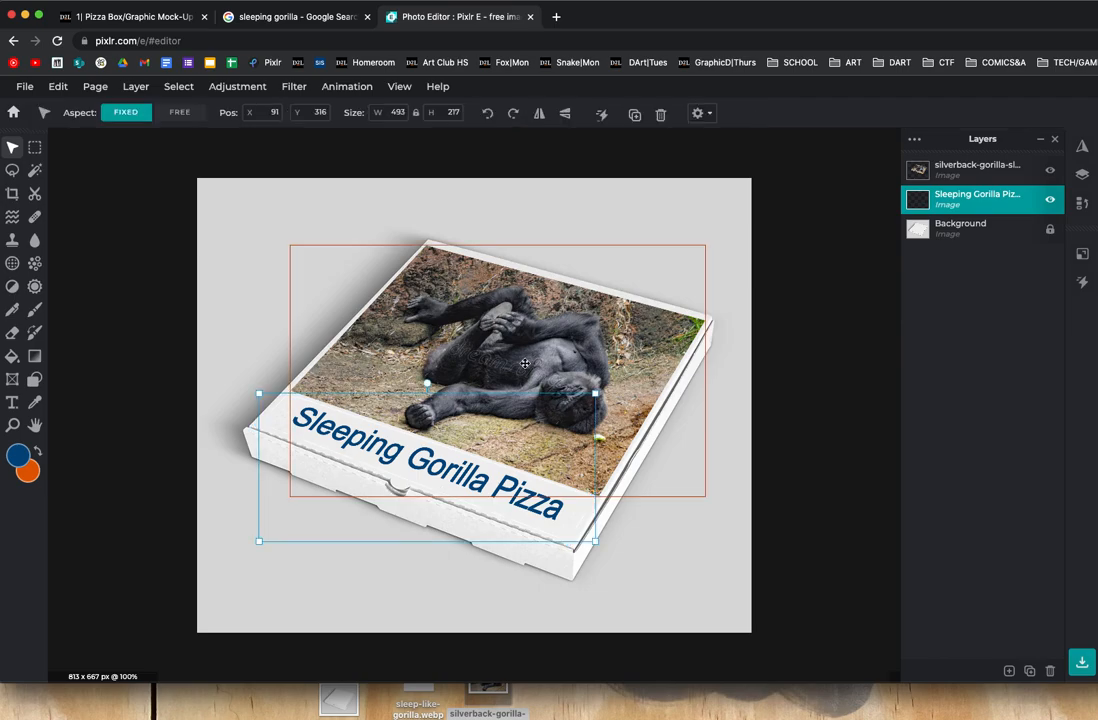
{"action": "left_click", "coordinate": [166, 249]}
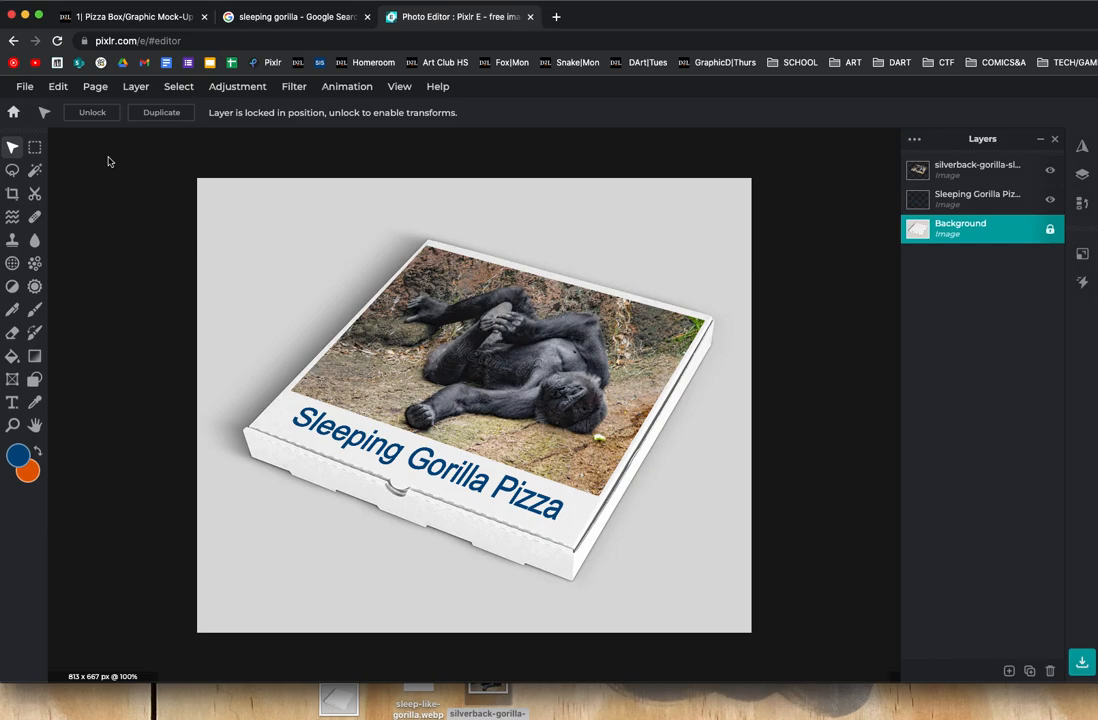
Quick export the page as "pizza box template.png" to the Desktop, replacing the existing file
{"action": "left_click", "coordinate": [25, 91]}
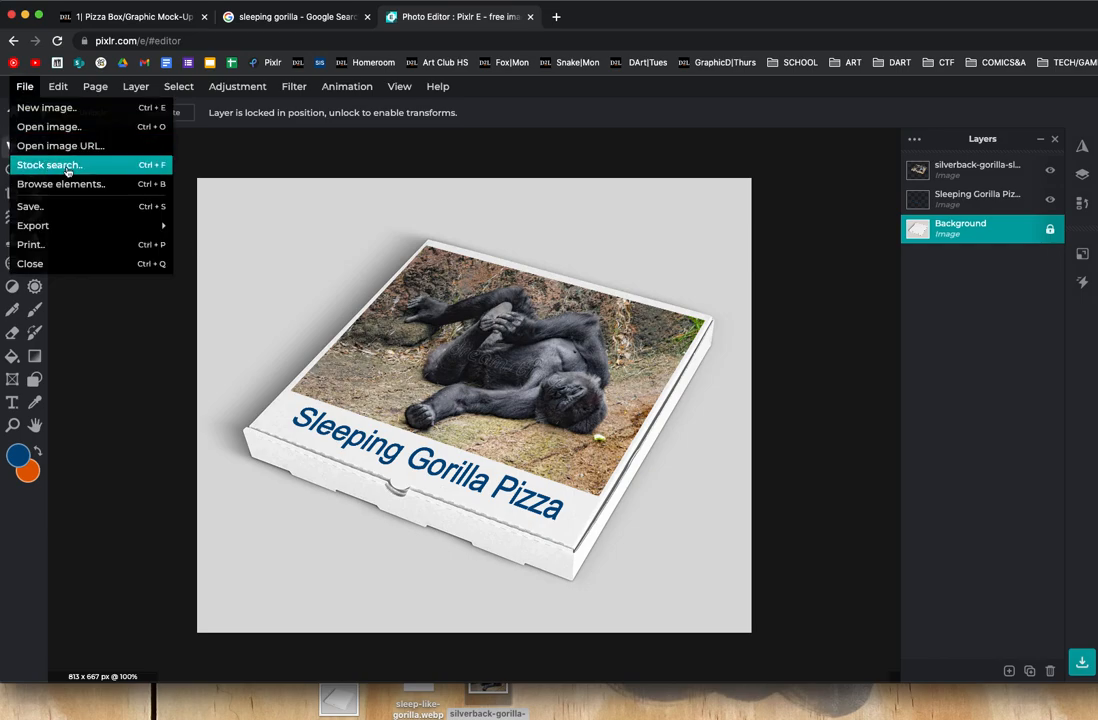
{"action": "mouse_move", "coordinate": [142, 230]}
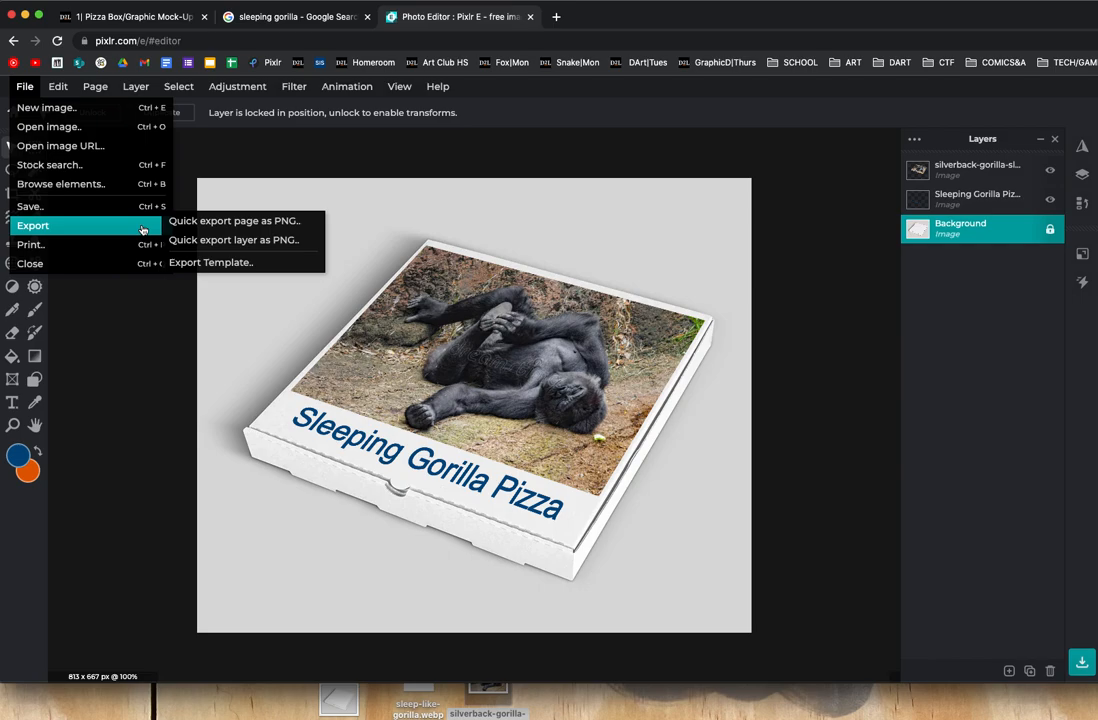
{"action": "left_click", "coordinate": [252, 221]}
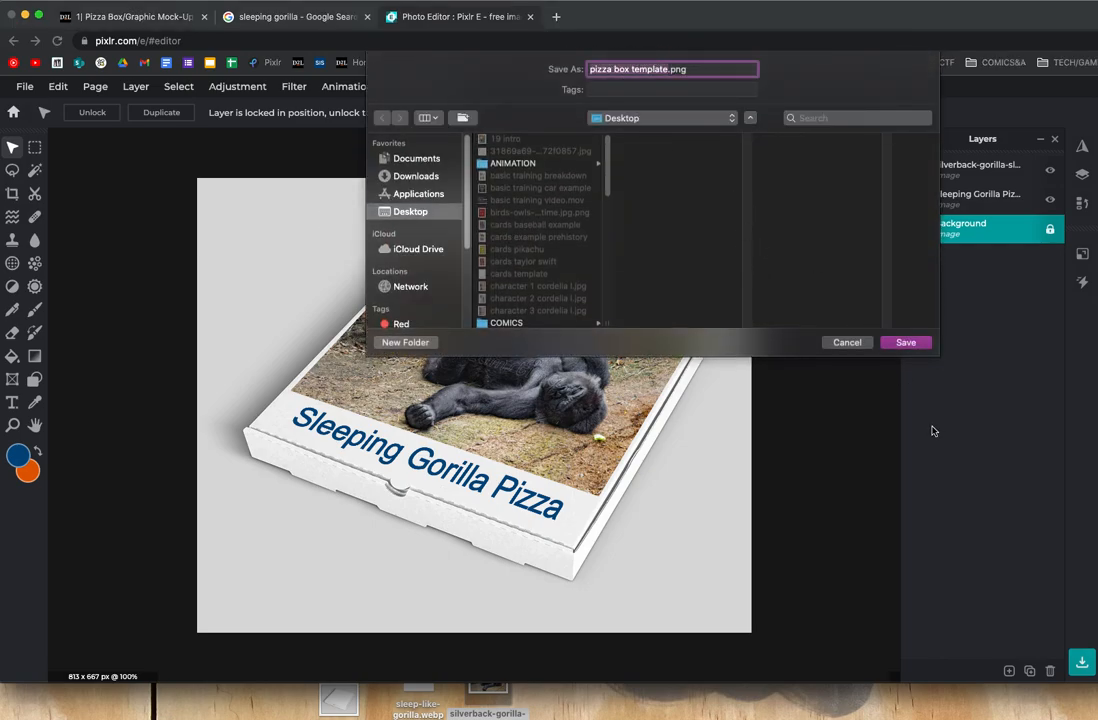
{"action": "left_click", "coordinate": [907, 343]}
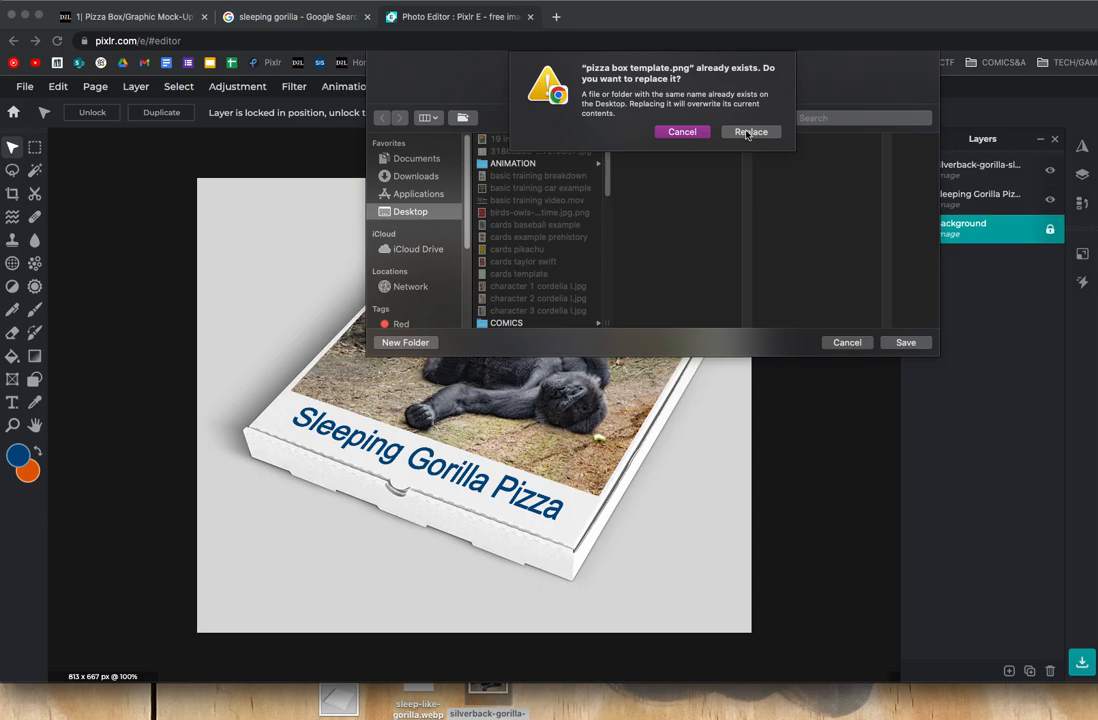
{"action": "left_click", "coordinate": [746, 133]}
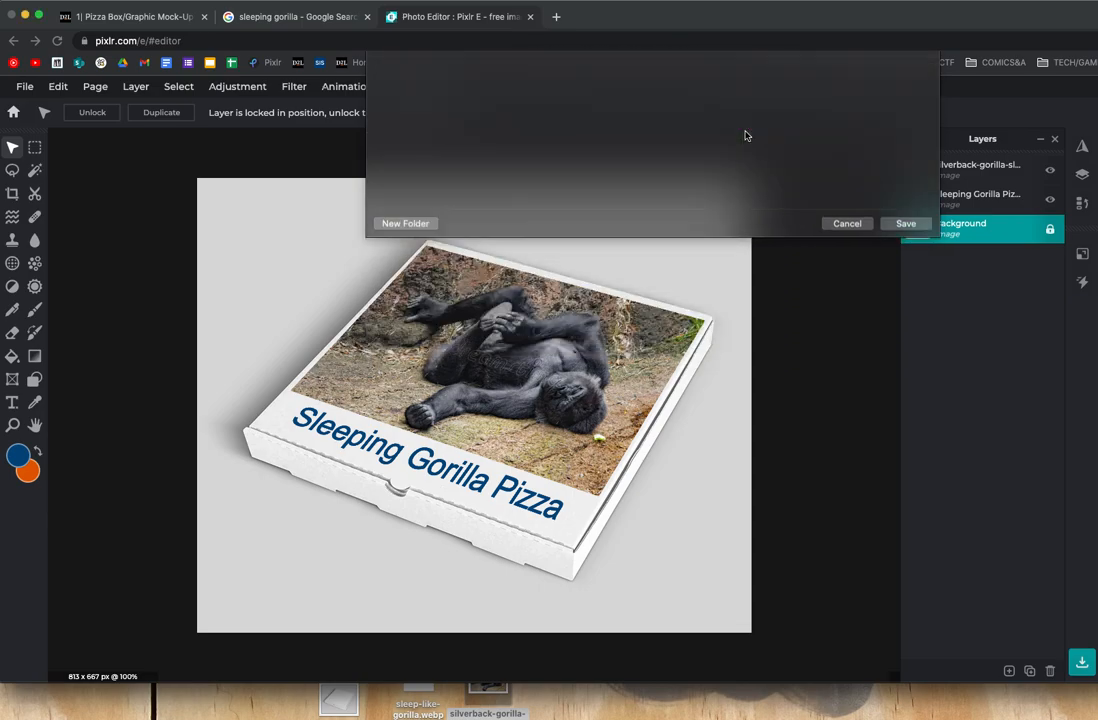